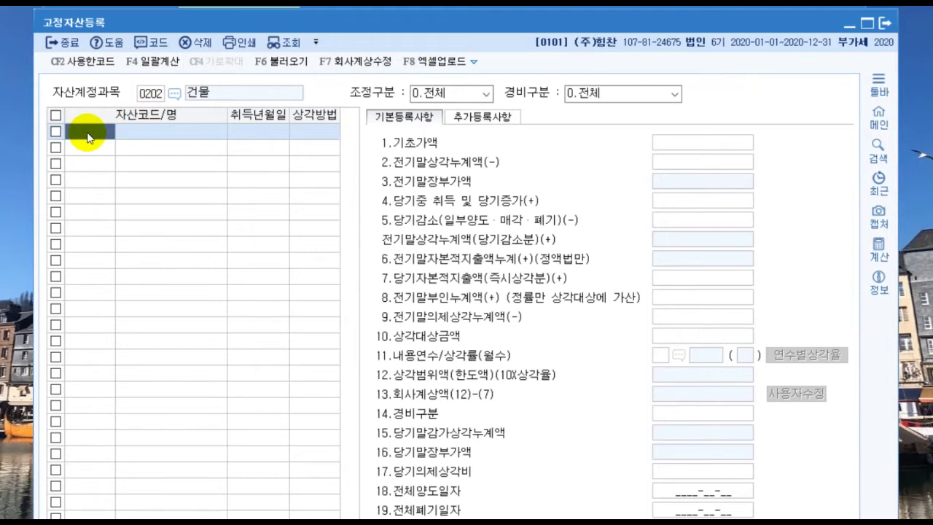
Register asset code 000001 under the 건물 account as 공장건물 with acquisition date 2016-01-01
{"action": "type", "text": "1"}
{"action": "key", "text": "Return"}
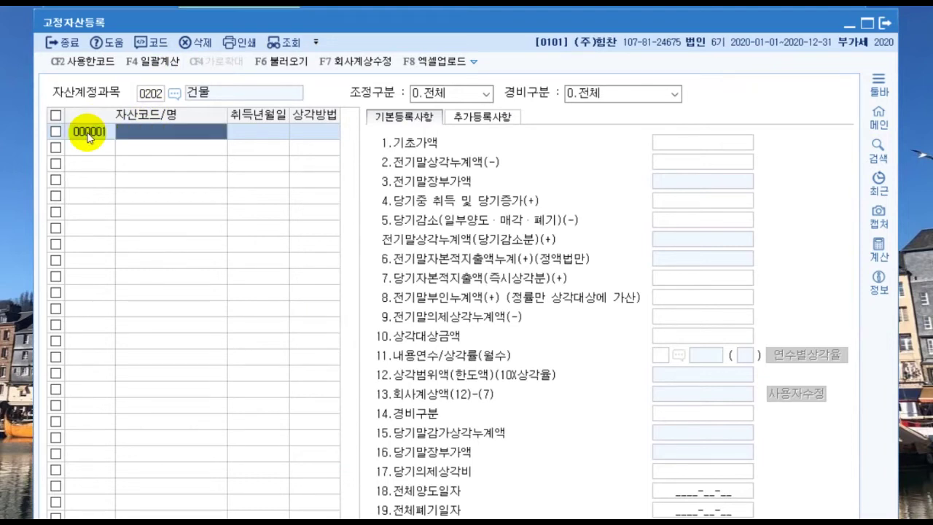
{"action": "type", "text": "공장건물"}
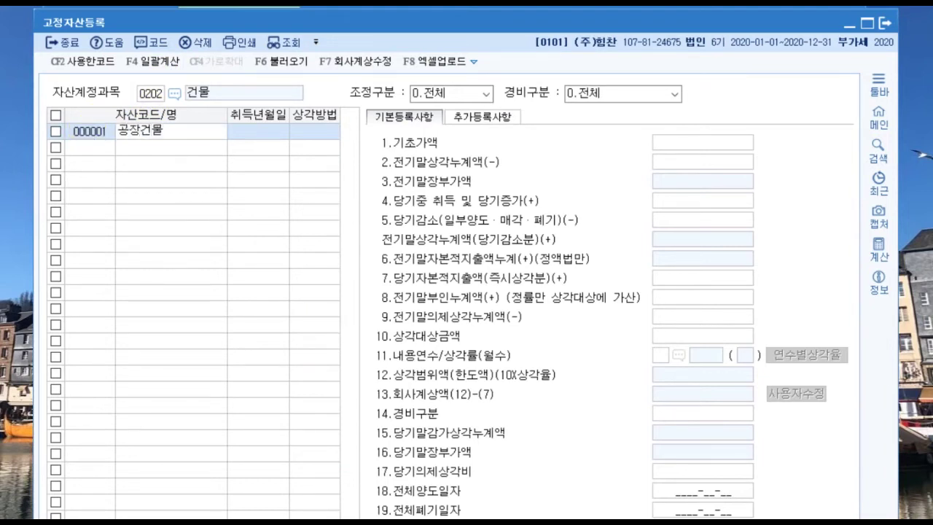
{"action": "key", "text": "Return"}
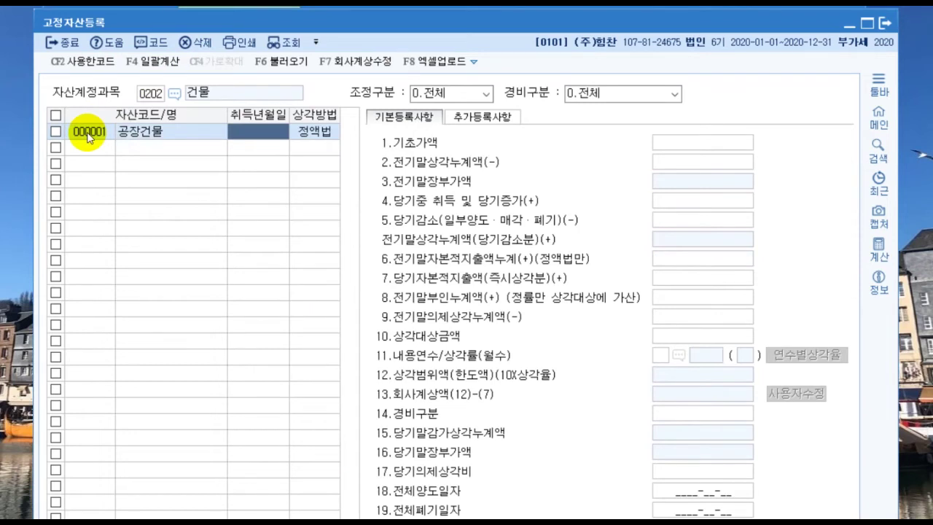
{"action": "type", "text": "20160101"}
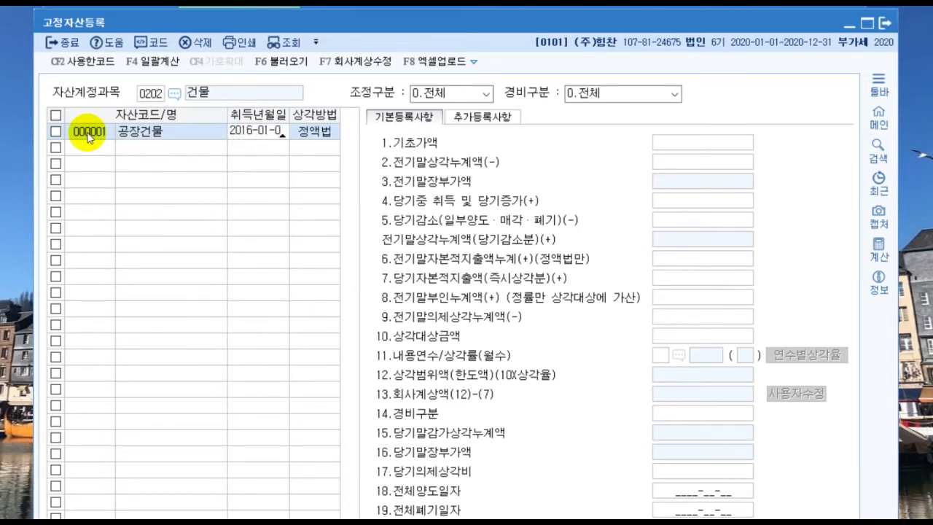
{"action": "key", "text": "Return"}
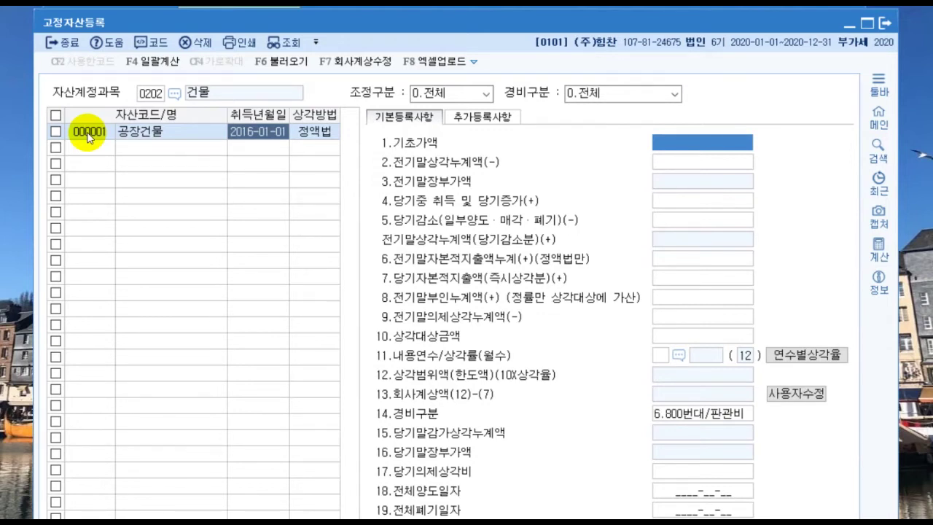
Set 공장건물's base value (기초가액) to 150,000,000 and its prior accumulated depreciation (전기말상각누계액) to 7,500,000
{"action": "type", "text": "150000000"}
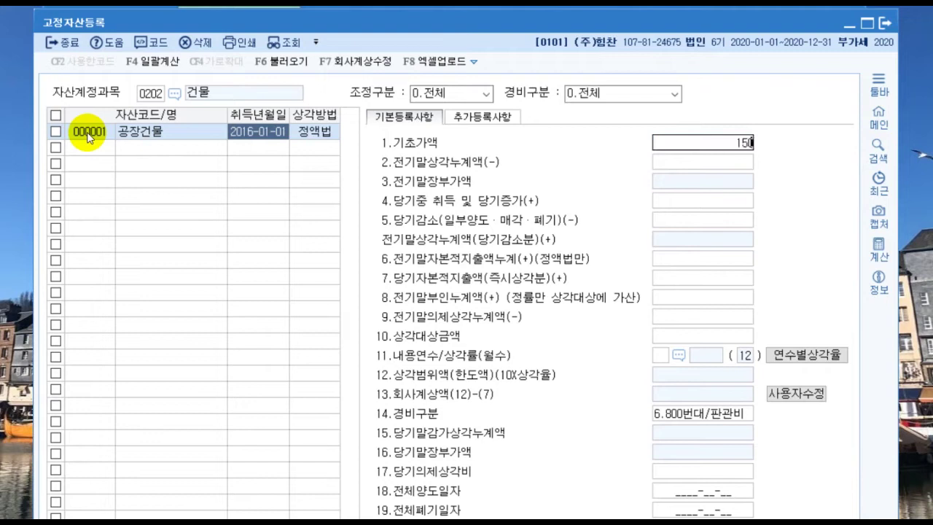
{"action": "key", "text": "Return"}
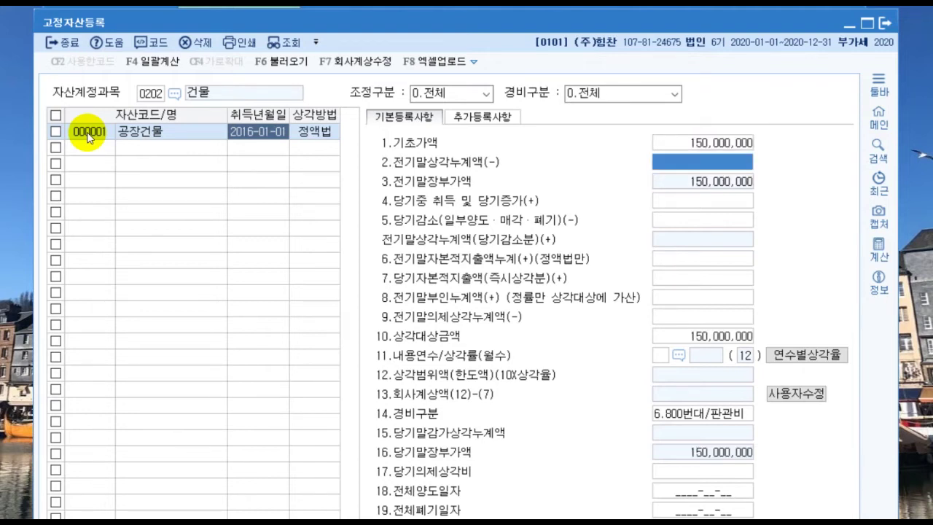
{"action": "type", "text": "7500000"}
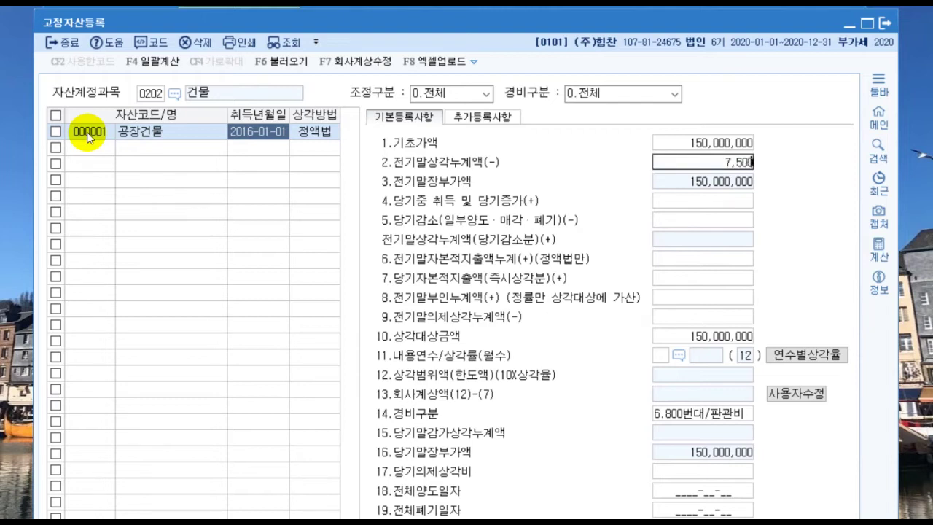
{"action": "key", "text": "Return"}
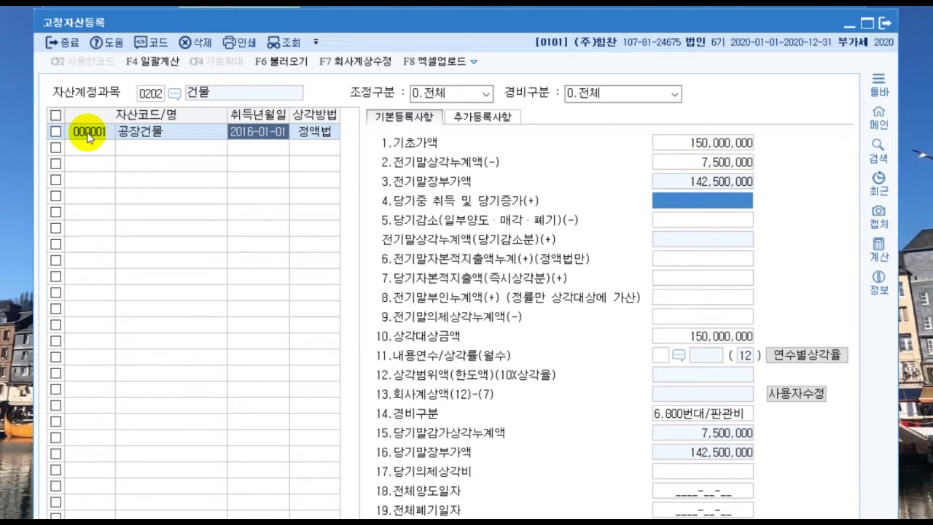
Set 공장건물's useful life (내용연수) to 20 years and its expense category (경비구분) to 1.500번대/제조
{"action": "key", "text": "Return"}
{"action": "key", "text": "Return"}
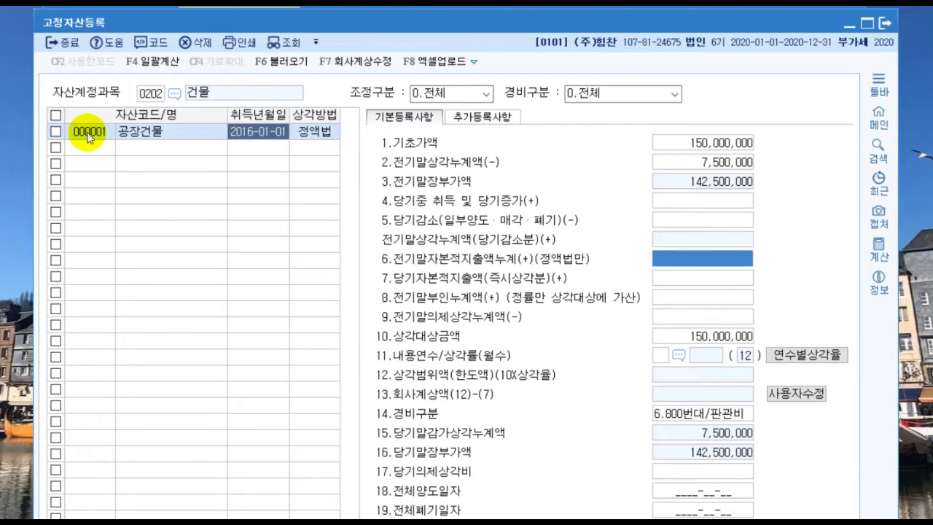
{"action": "key", "text": "Return"}
{"action": "key", "text": "Return"}
{"action": "key", "text": "Return"}
{"action": "key", "text": "Return"}
{"action": "key", "text": "Return"}
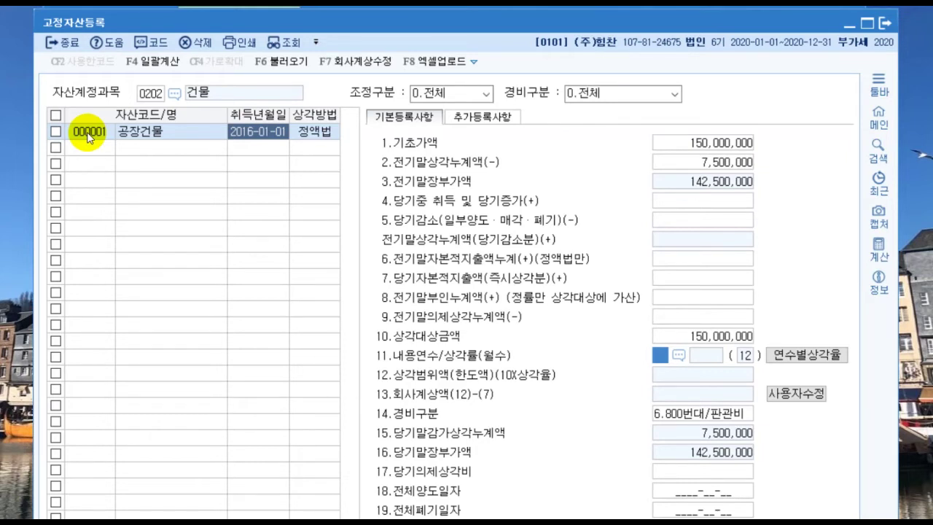
{"action": "type", "text": "20"}
{"action": "key", "text": "Return"}
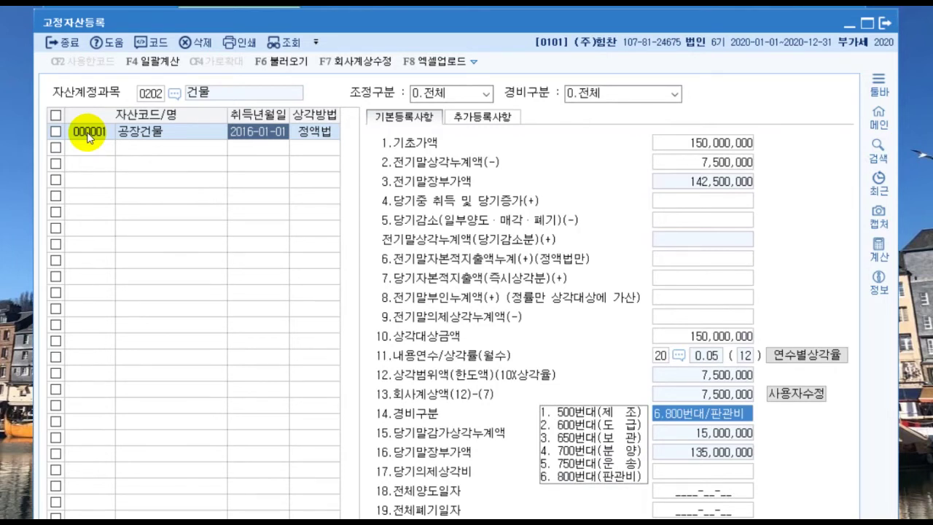
{"action": "left_click", "coordinate": [583, 413]}
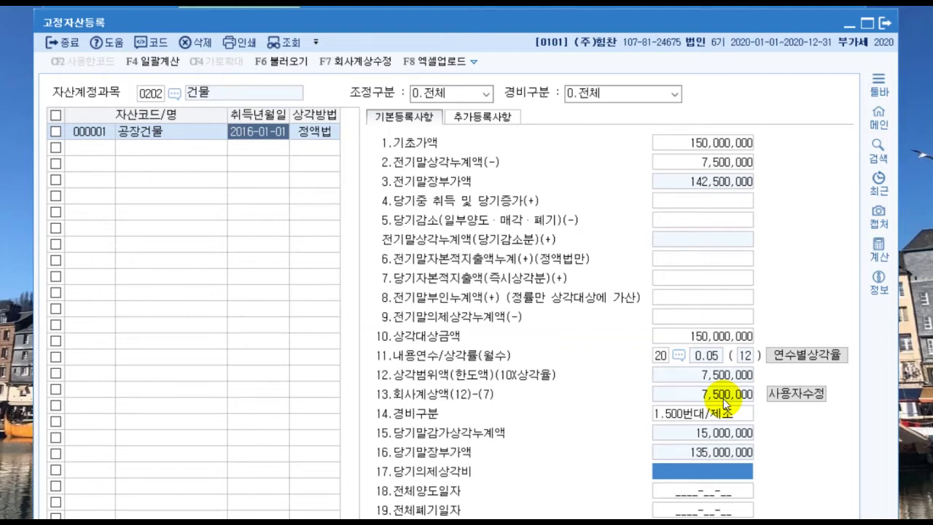
Enable manual editing of 공장건물's 회사계상액 and return to the asset's row in the list
{"action": "left_click", "coordinate": [793, 394]}
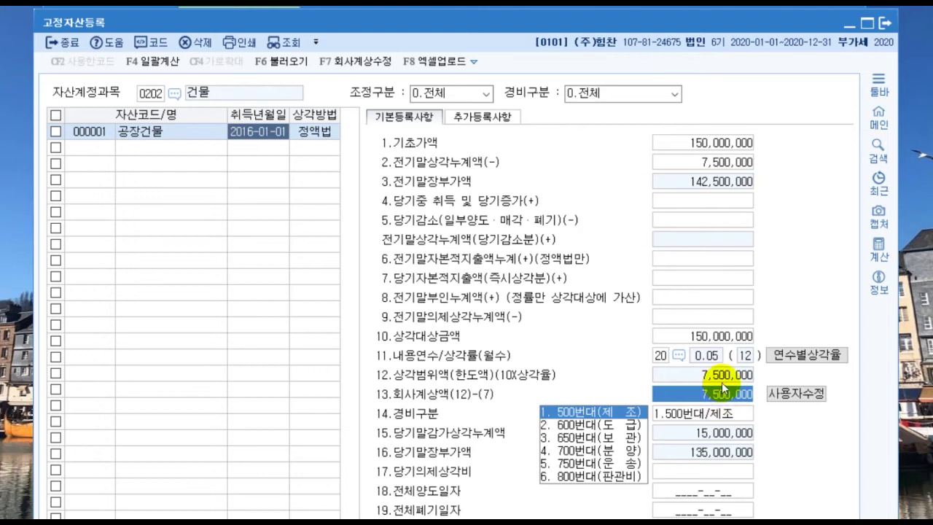
{"action": "left_click", "coordinate": [183, 130]}
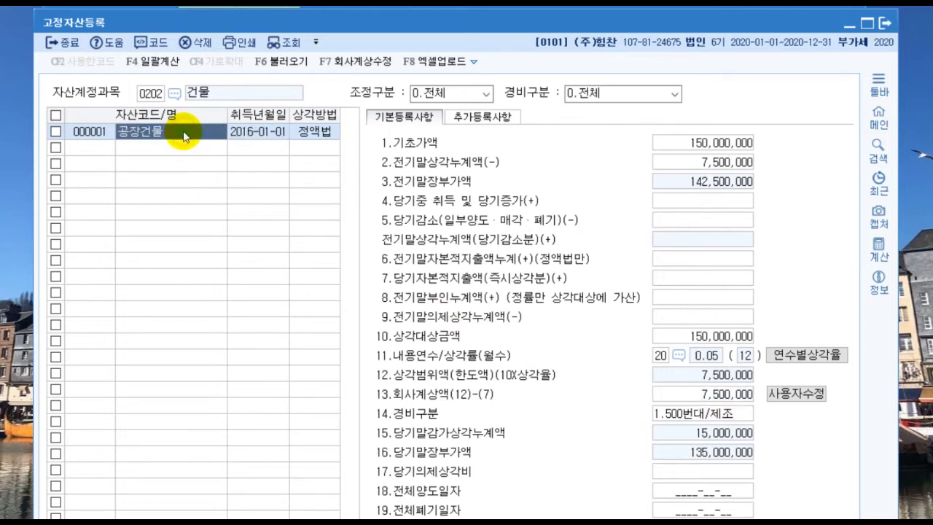
Switch the asset account (자산계정과목) to 0206 기계장치 and start its first asset entry
{"action": "left_click", "coordinate": [151, 94]}
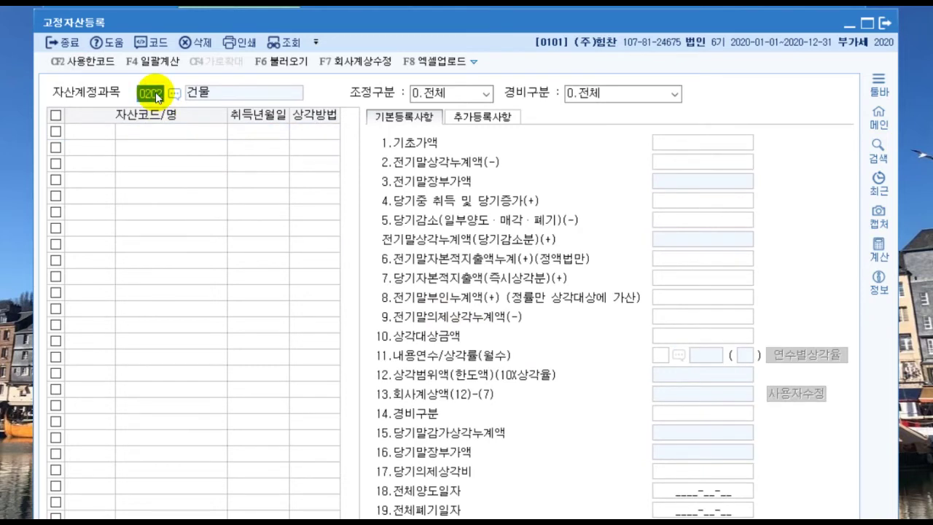
{"action": "key", "text": "F2"}
{"action": "type", "text": "기계"}
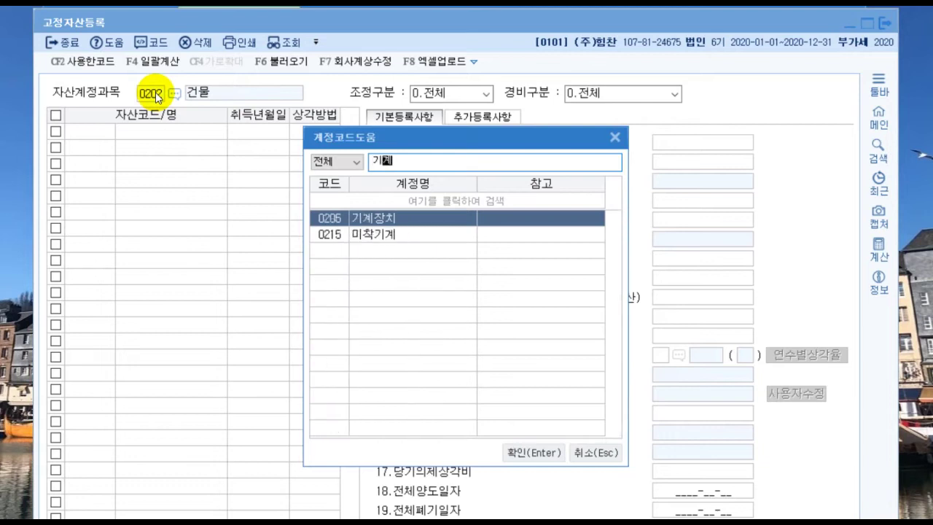
{"action": "key", "text": "Return"}
{"action": "key", "text": "Return"}
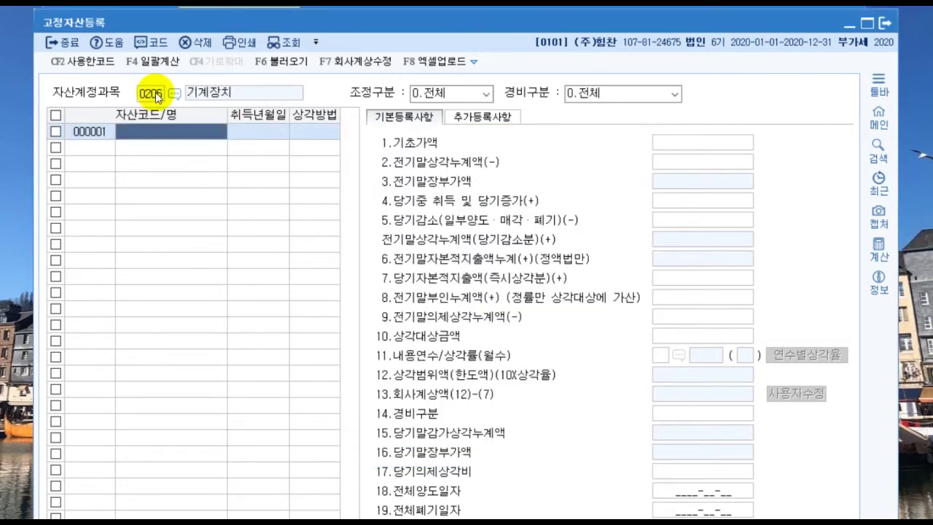
Name the first machinery asset 롤러 and set its acquisition date to 2016-01-01
{"action": "type", "text": "롤러"}
{"action": "key", "text": "Return"}
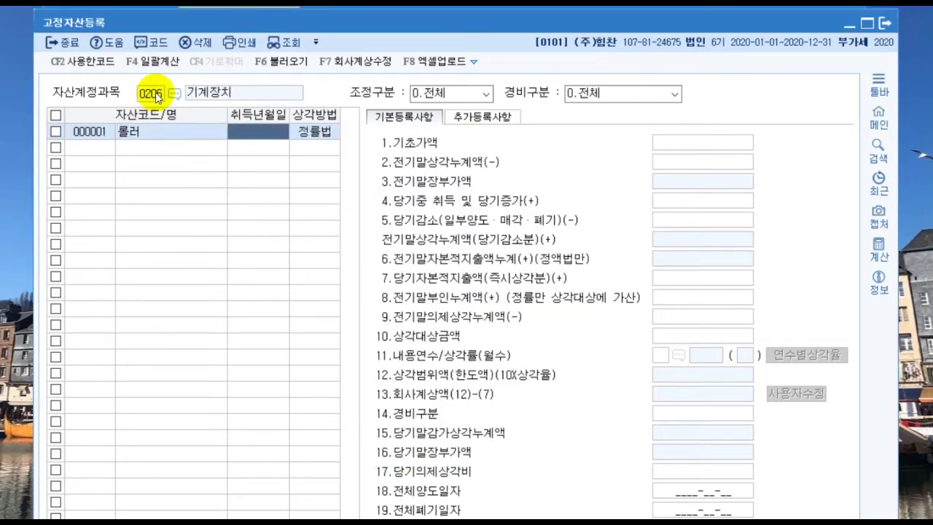
{"action": "type", "text": "20160101"}
{"action": "key", "text": "Return"}
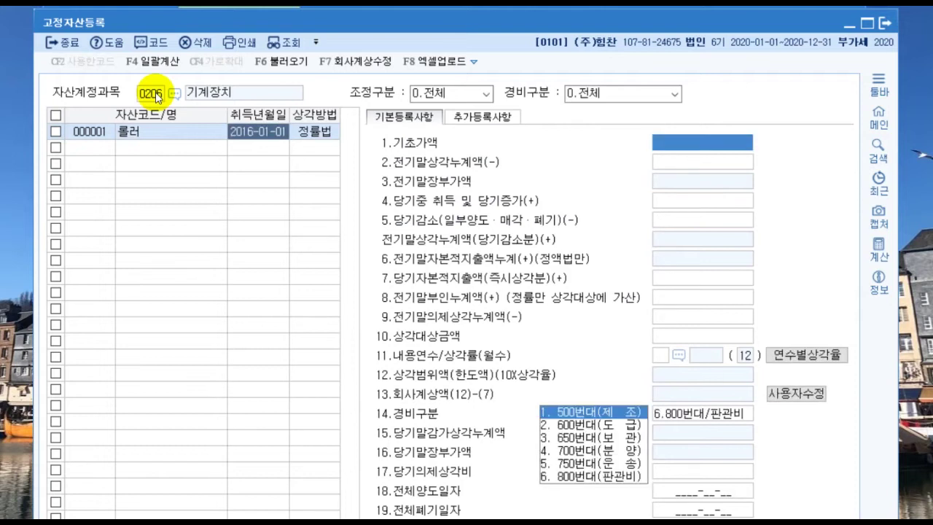
Set 롤러's base value (기초가액) to 20,000,000 and its prior accumulated depreciation (전기말상각누계액) to 9,020,000
{"action": "type", "text": "20000000"}
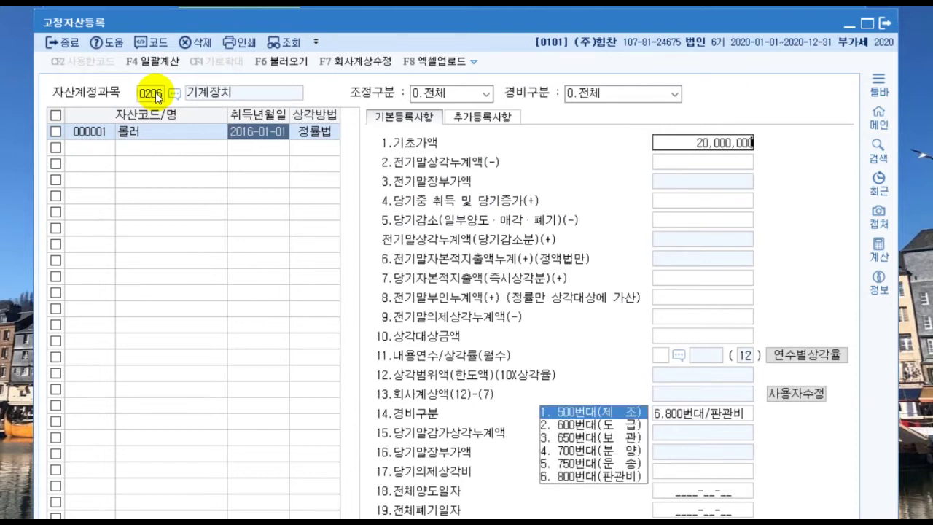
{"action": "key", "text": "Return"}
{"action": "type", "text": "9020000"}
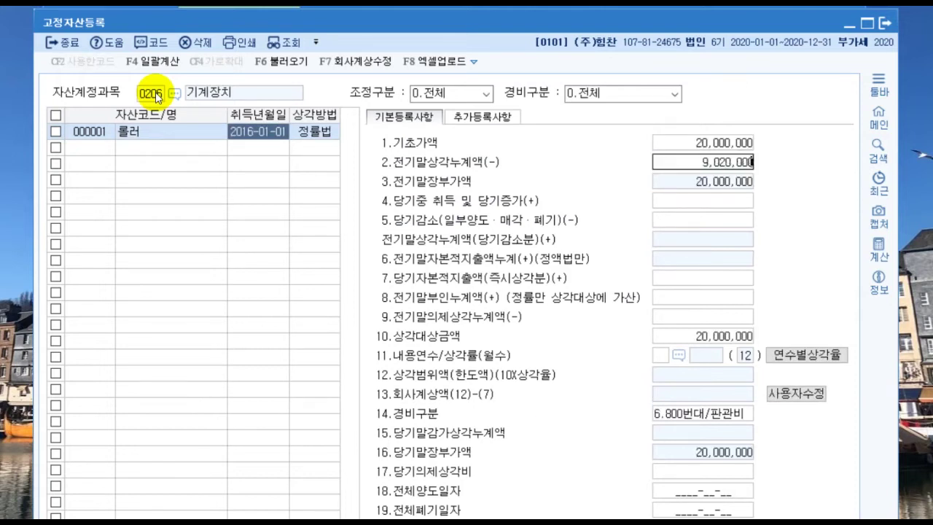
{"action": "key", "text": "Return"}
Set 롤러's useful life (내용연수) to 5 years and its expense category (경비구분) to 1.500번대/제조
{"action": "key", "text": "Return"}
{"action": "key", "text": "Return"}
{"action": "key", "text": "Return"}
{"action": "key", "text": "Return"}
{"action": "key", "text": "Return"}
{"action": "key", "text": "Return"}
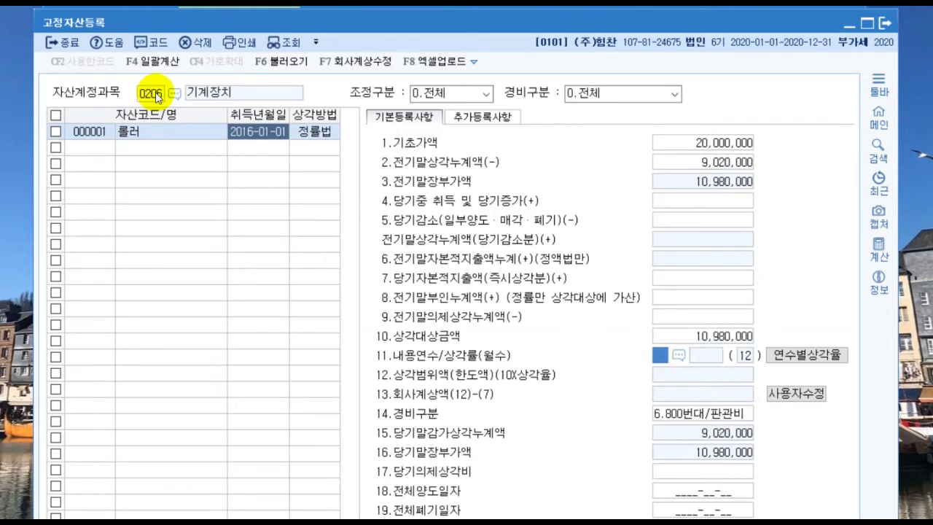
{"action": "type", "text": "5"}
{"action": "key", "text": "Return"}
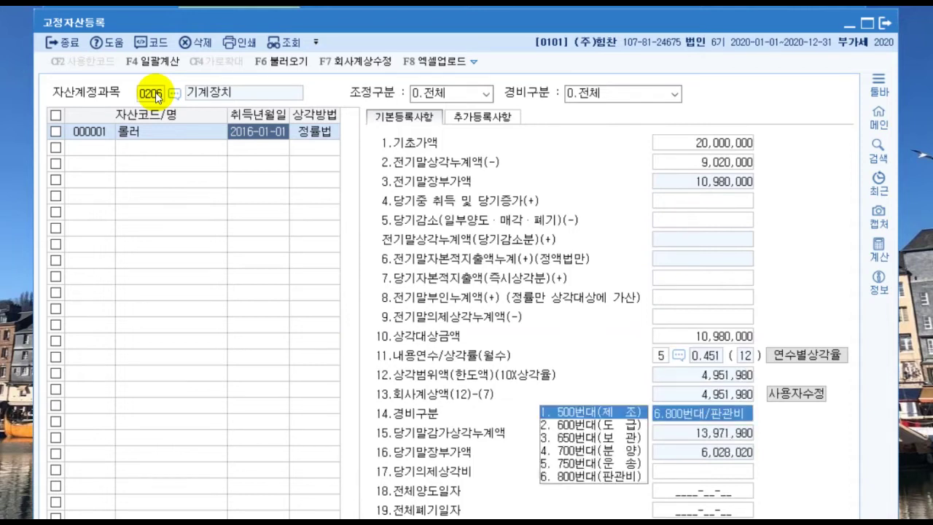
{"action": "key", "text": "1"}
{"action": "key", "text": "Return"}
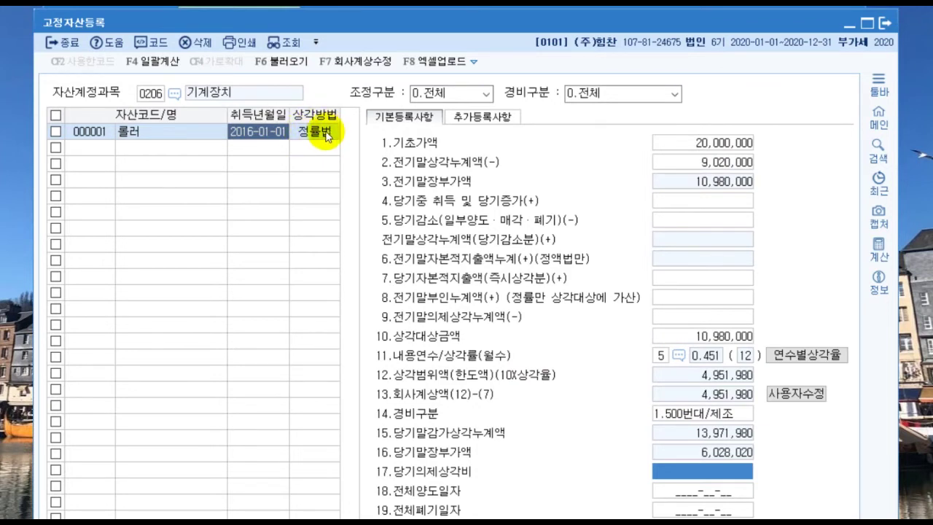
Add a second machinery asset below 롤러 named 압축기 with acquisition date 2016-01-01
{"action": "left_click_drag", "start_coordinate": [332, 27], "coordinate": [335, 15]}
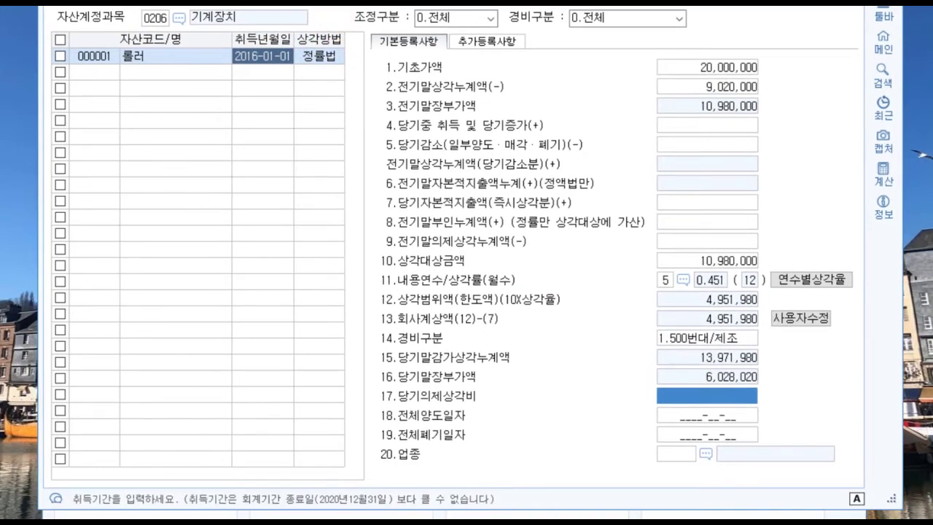
{"action": "left_click", "coordinate": [319, 57]}
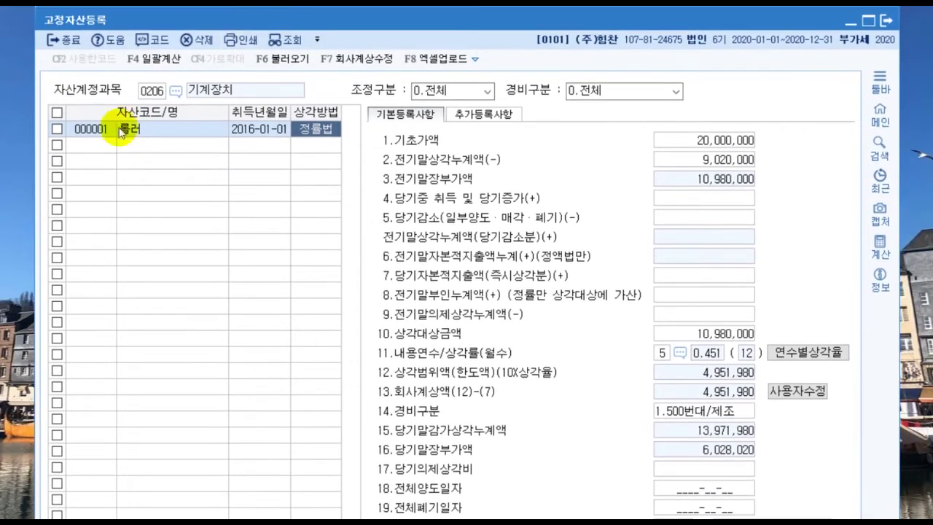
{"action": "left_click", "coordinate": [93, 149]}
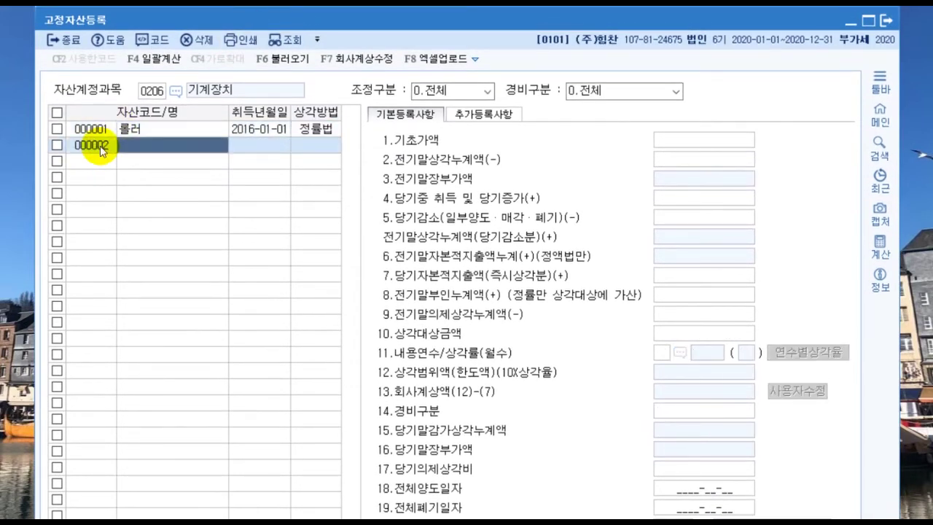
{"action": "type", "text": "압축기"}
{"action": "key", "text": "Return"}
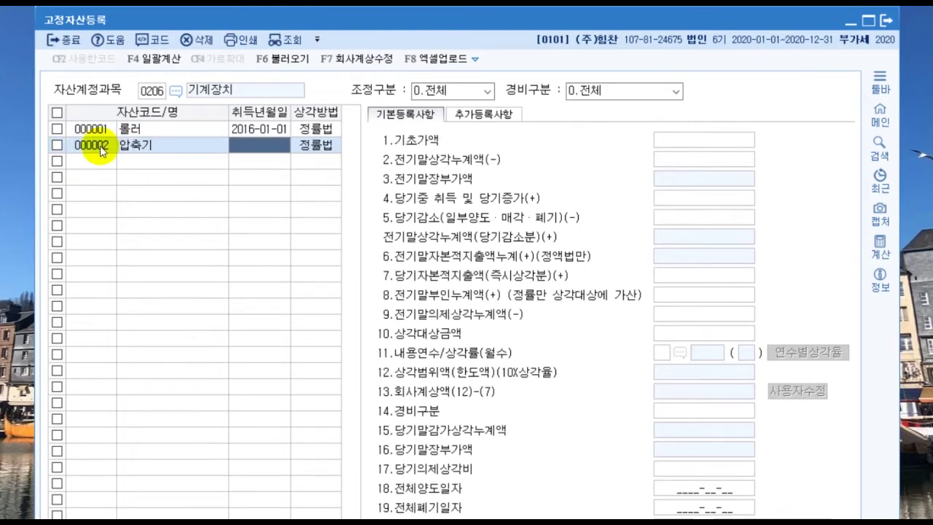
{"action": "type", "text": "20160101"}
{"action": "key", "text": "Return"}
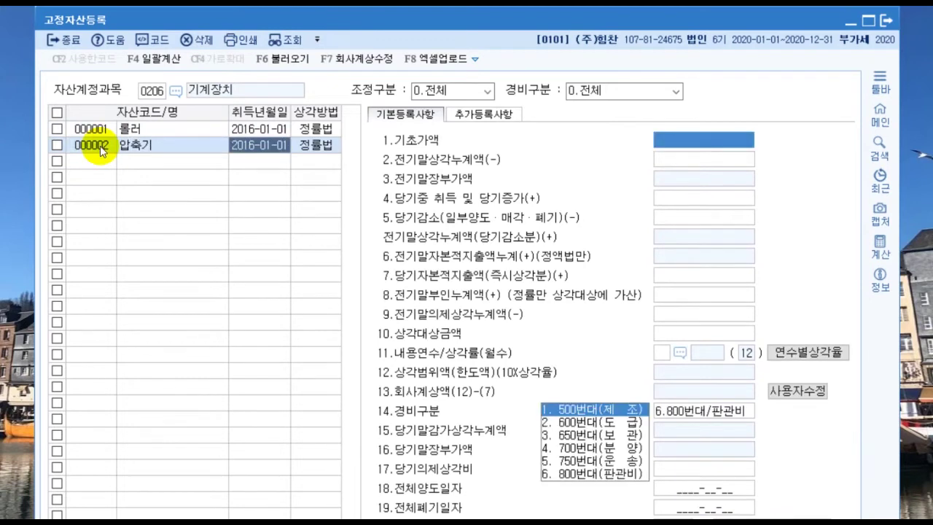
Set 압축기's base value (기초가액) to 10,000,000 and its prior accumulated depreciation (전기말상각누계액) to 4,510,000
{"action": "type", "text": "10000000"}
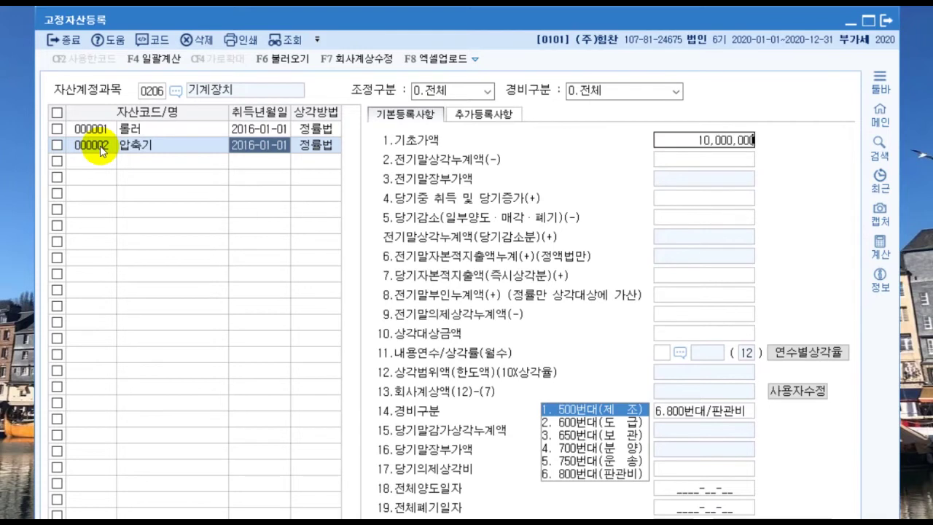
{"action": "key", "text": "Return"}
{"action": "type", "text": "54"}
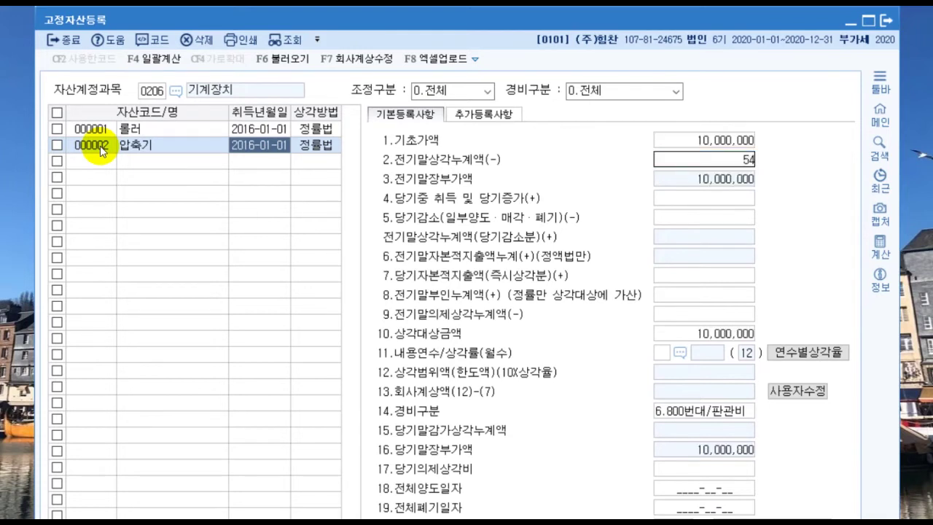
{"action": "key", "text": "BackSpace"}
{"action": "key", "text": "BackSpace"}
{"action": "type", "text": "4,510,000"}
{"action": "key", "text": "Return"}
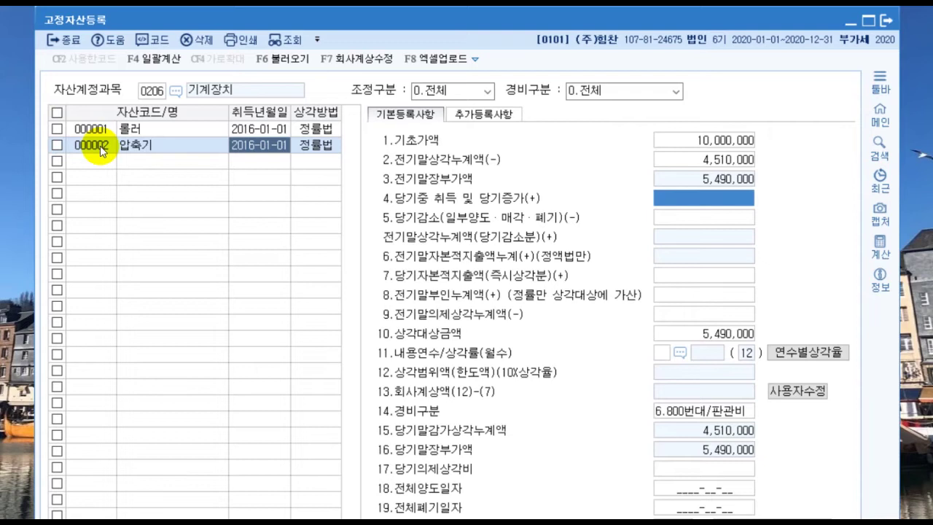
Set 압축기's current-period decrease (당기감소) to 1,000,000
{"action": "key", "text": "Return"}
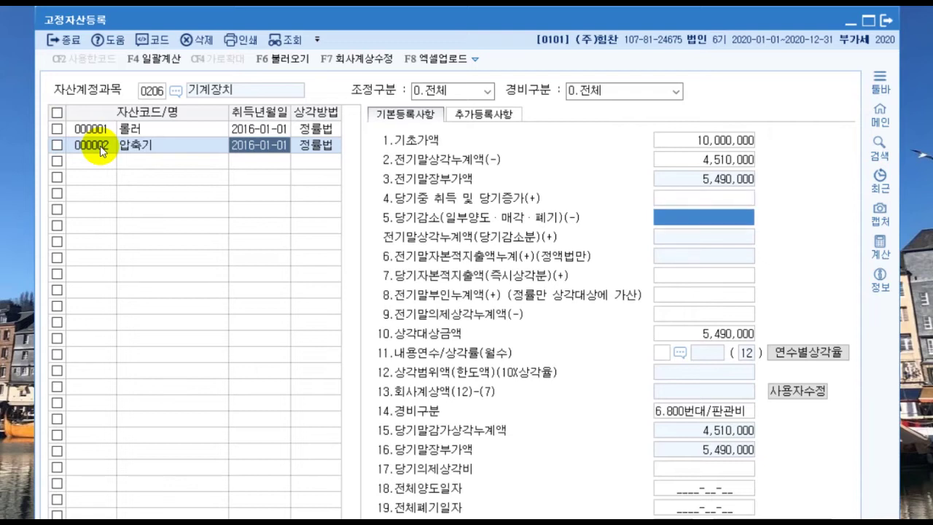
{"action": "type", "text": "1000000"}
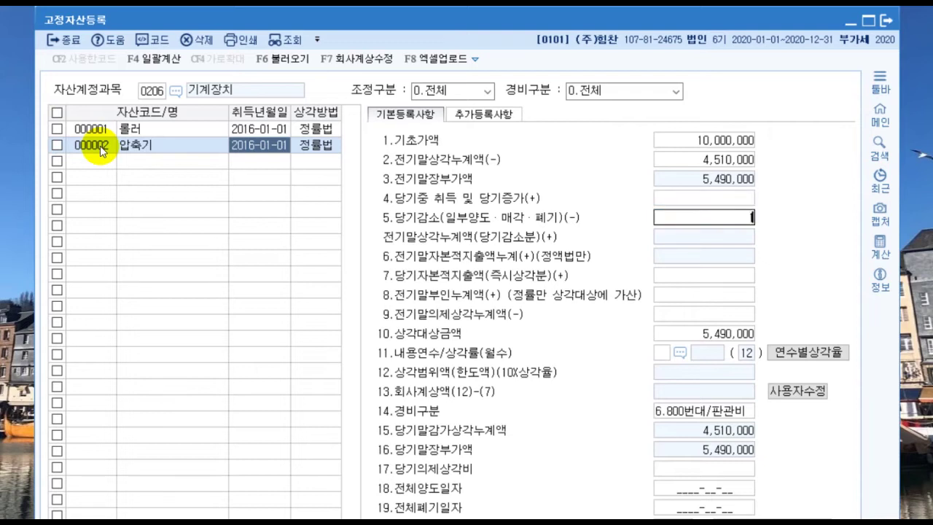
{"action": "key", "text": "Return"}
{"action": "key", "text": "Return"}
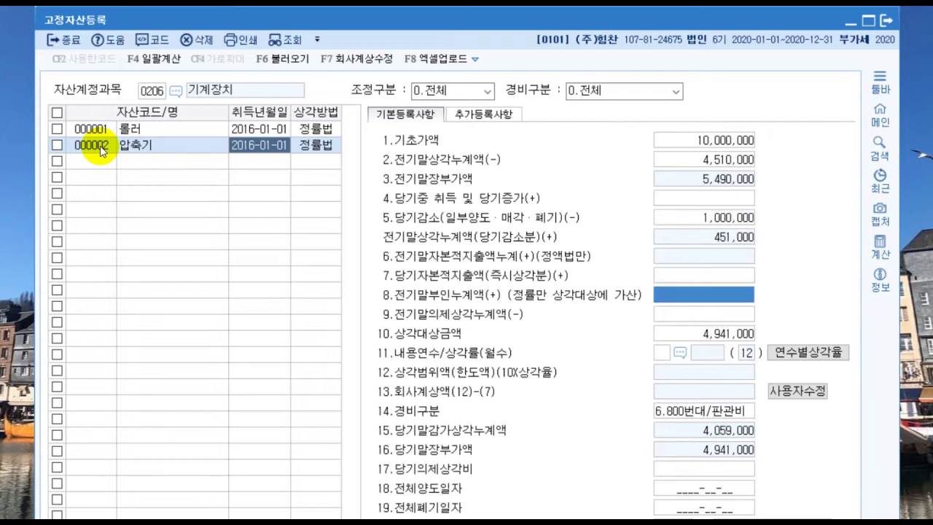
Set 압축기's useful life (내용연수) to 5 years and its expense category (경비구분) to 1.500번대/제조
{"action": "key", "text": "Return"}
{"action": "key", "text": "Return"}
{"action": "key", "text": "Return"}
{"action": "type", "text": "5"}
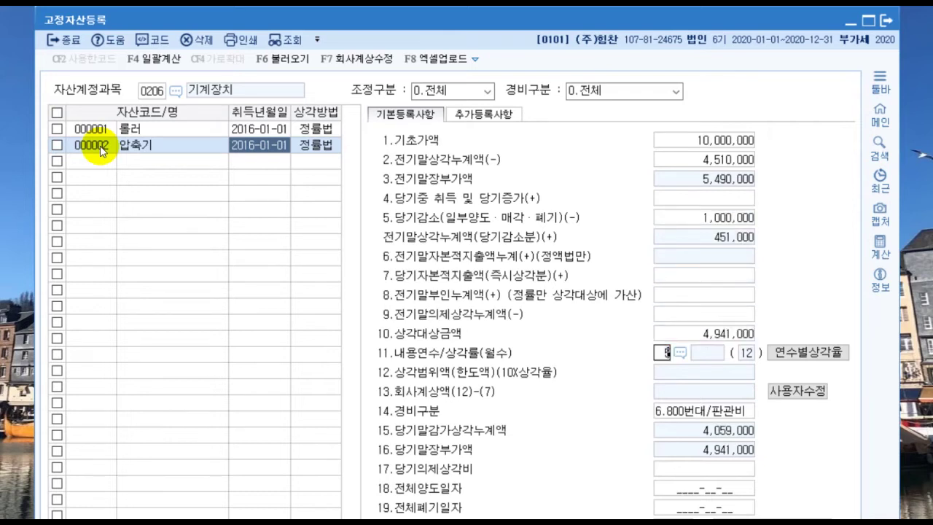
{"action": "key", "text": "Return"}
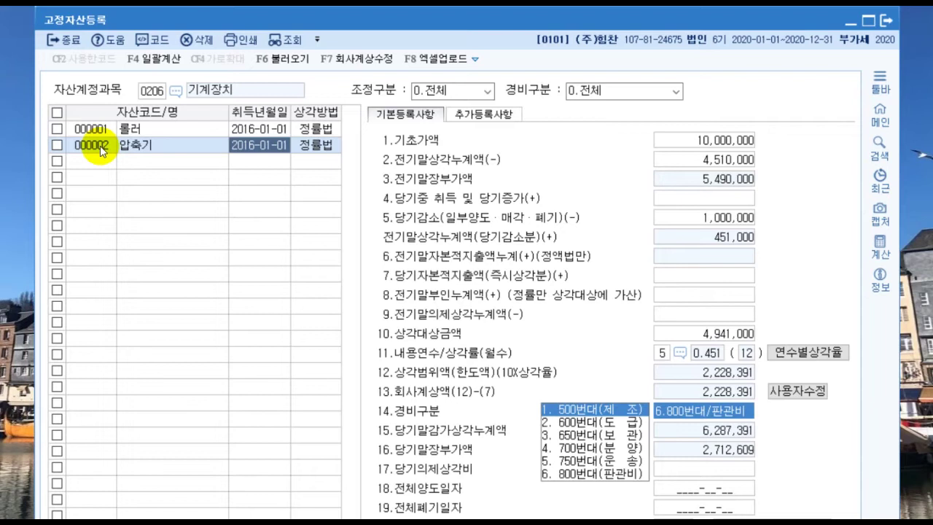
{"action": "key", "text": "Return"}
{"action": "key", "text": "Return"}
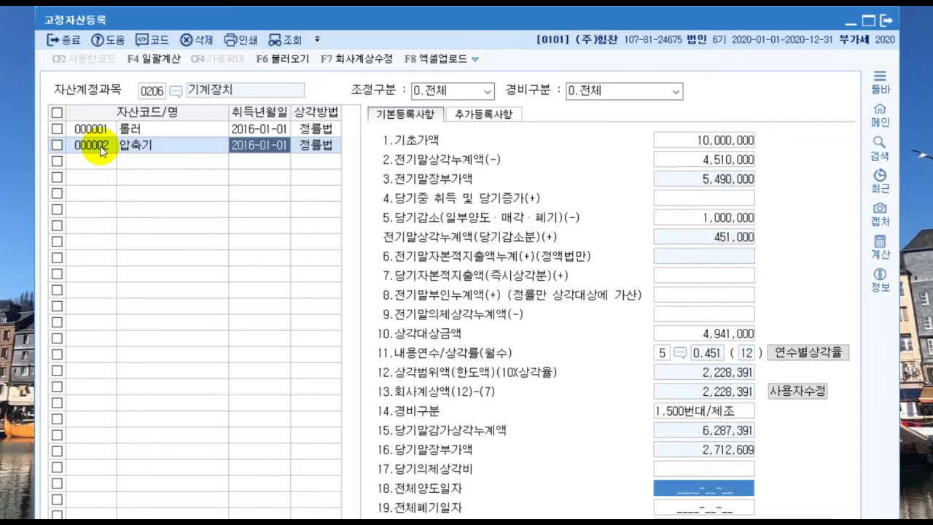
Set 압축기's full transfer date (전체양도일자) to 2020-06-21 and clear its company depreciation amount (회사계상액), keeping expense category 1.500번대/제조
{"action": "type", "text": "20200621"}
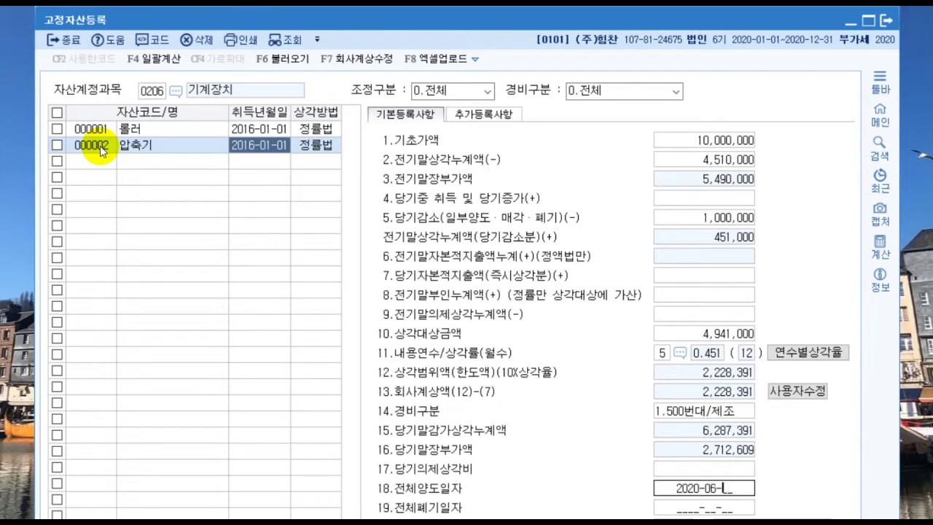
{"action": "key", "text": "Return"}
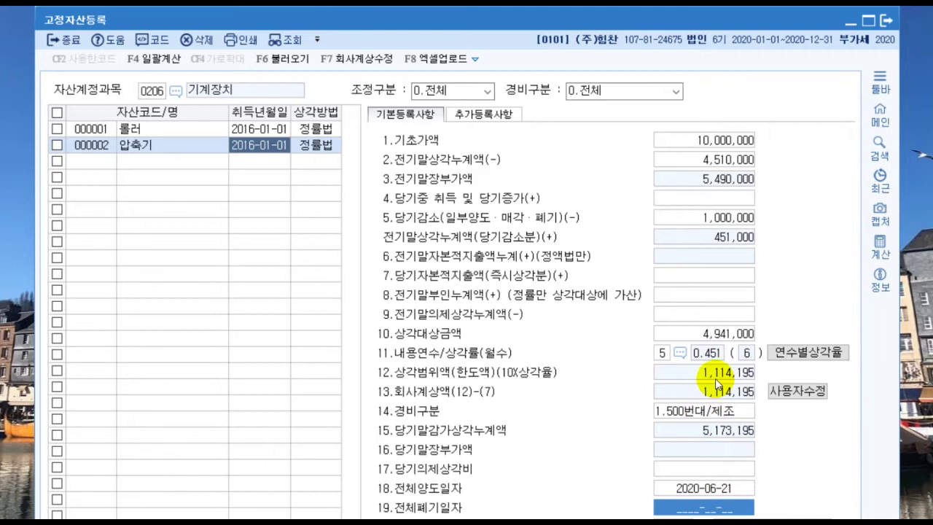
{"action": "left_click", "coordinate": [811, 397]}
{"action": "key", "text": "BackSpace"}
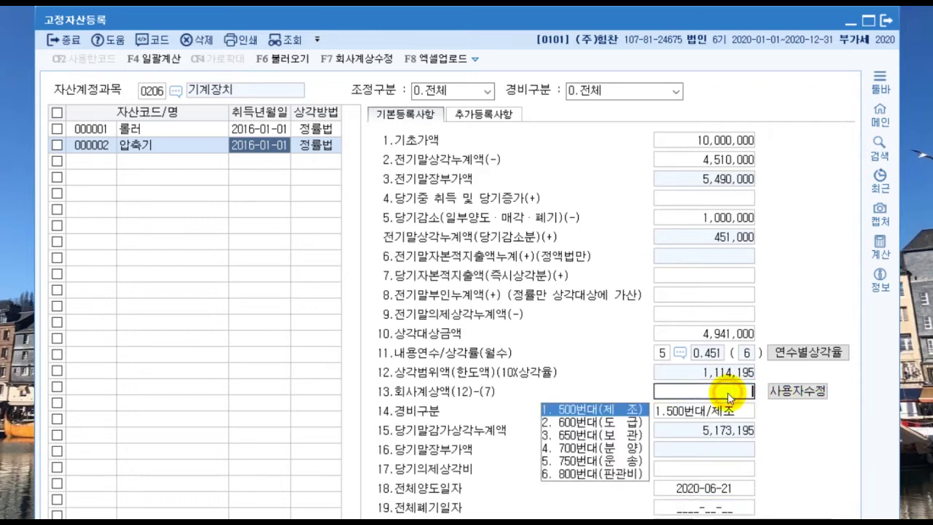
{"action": "key", "text": "Return"}
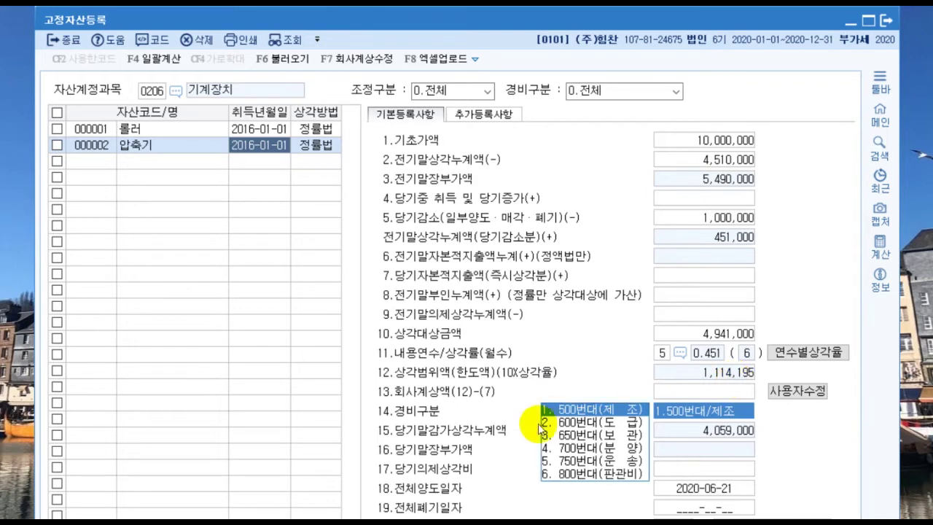
{"action": "left_click", "coordinate": [553, 410]}
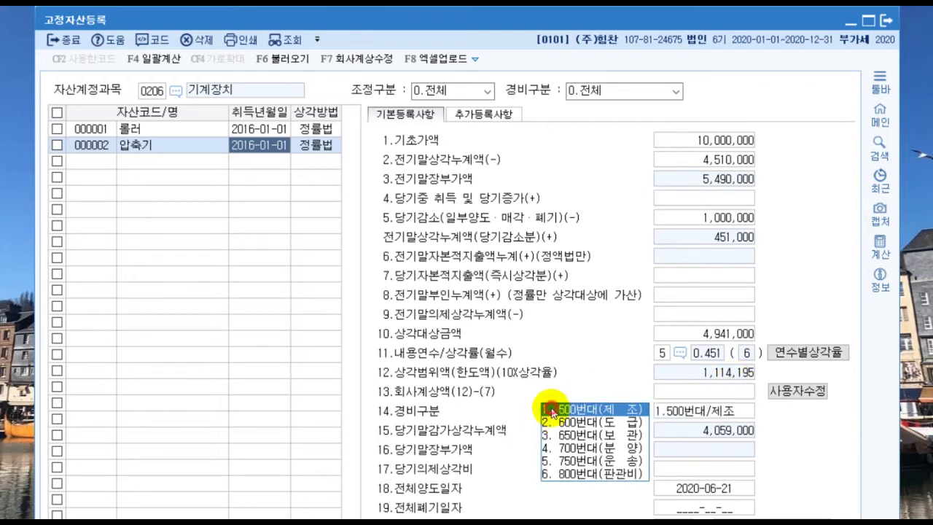
Add a third machinery asset with code 3, named 선반, with acquisition date 2016-01-01
{"action": "left_click", "coordinate": [99, 160]}
{"action": "type", "text": "3"}
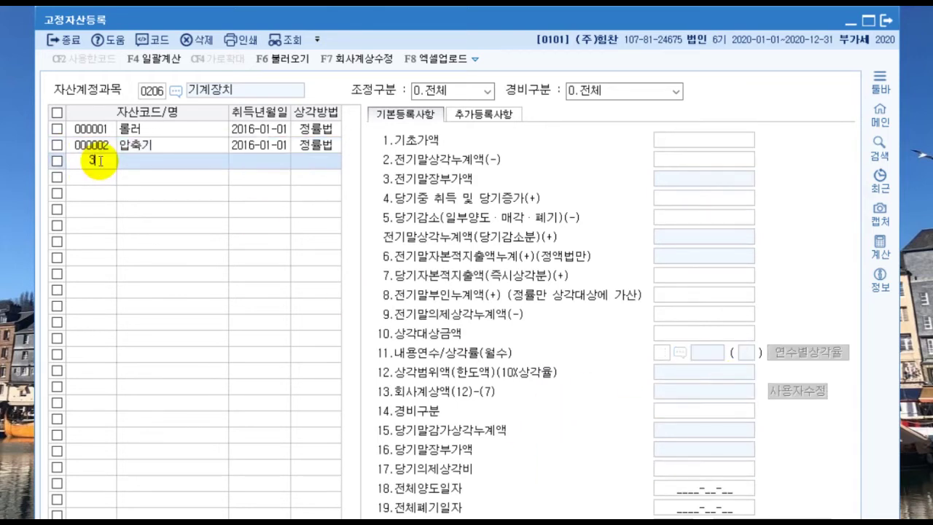
{"action": "key", "text": "Return"}
{"action": "type", "text": "ㅅ선반"}
{"action": "key", "text": "Return"}
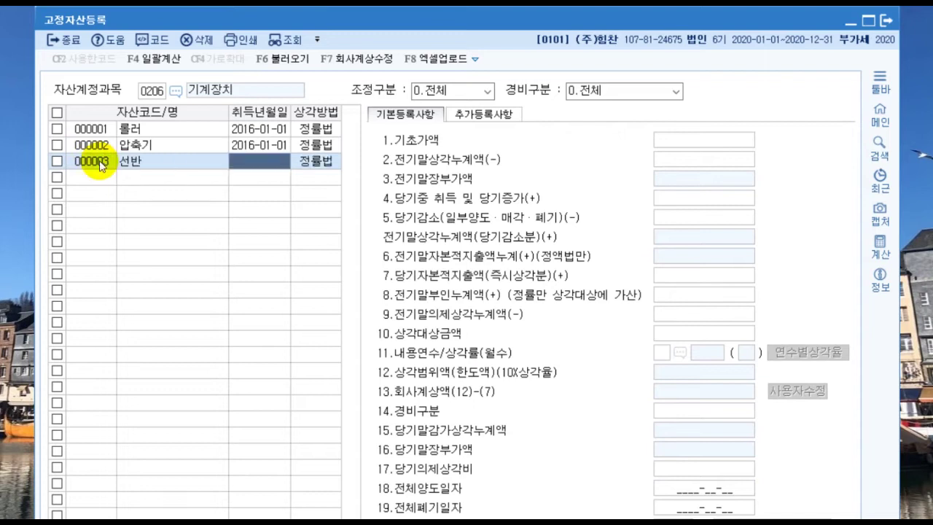
{"action": "type", "text": "201601"}
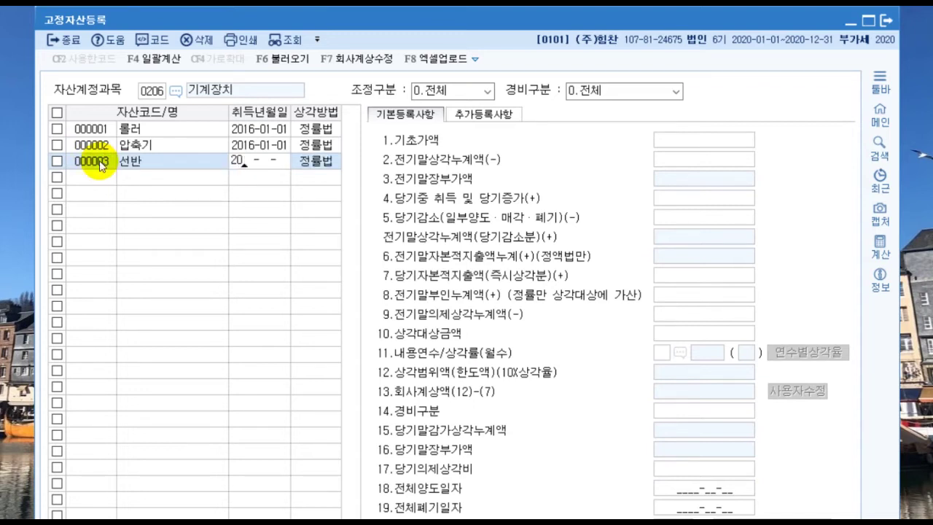
{"action": "type", "text": "01"}
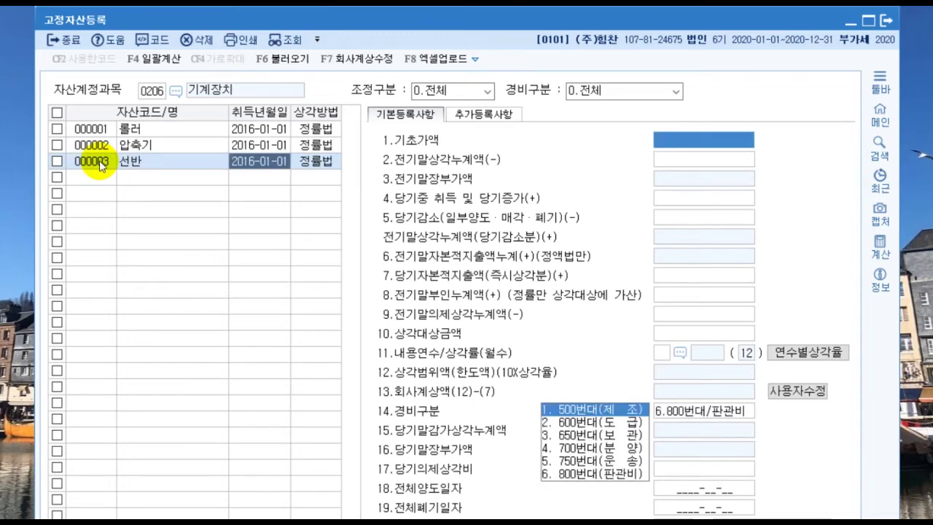
Set 선반's base value (기초가액) to 12,000,000 and its prior accumulated depreciation (전기말상각누계액) to 5,412,000
{"action": "type", "text": "12000000"}
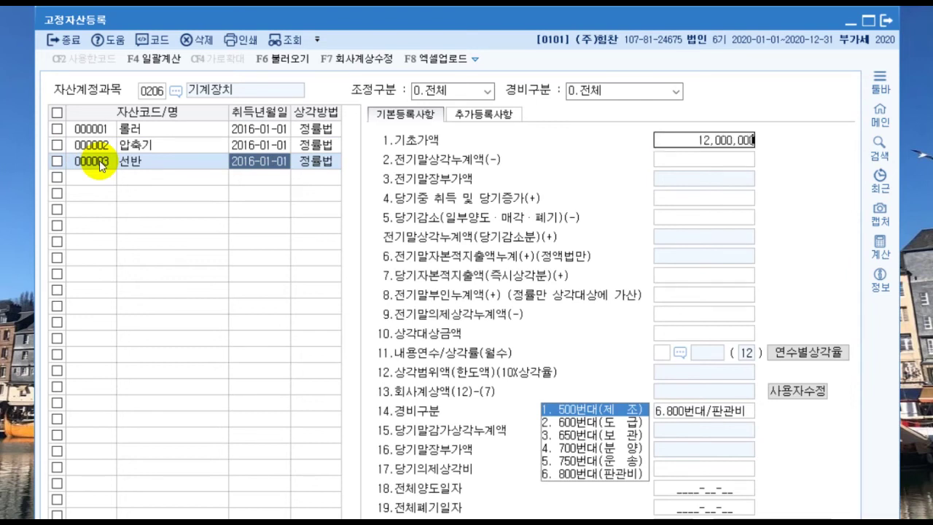
{"action": "key", "text": "Return"}
{"action": "type", "text": "5412000"}
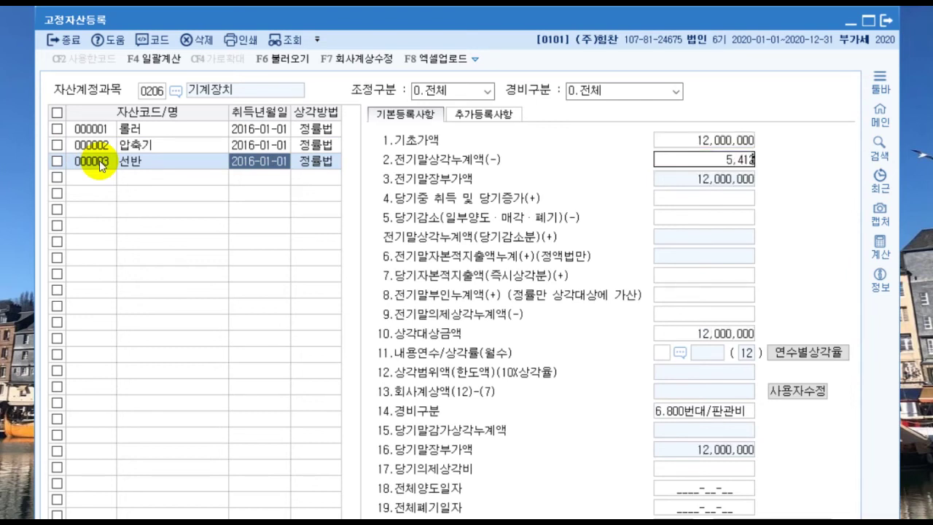
{"action": "key", "text": "Return"}
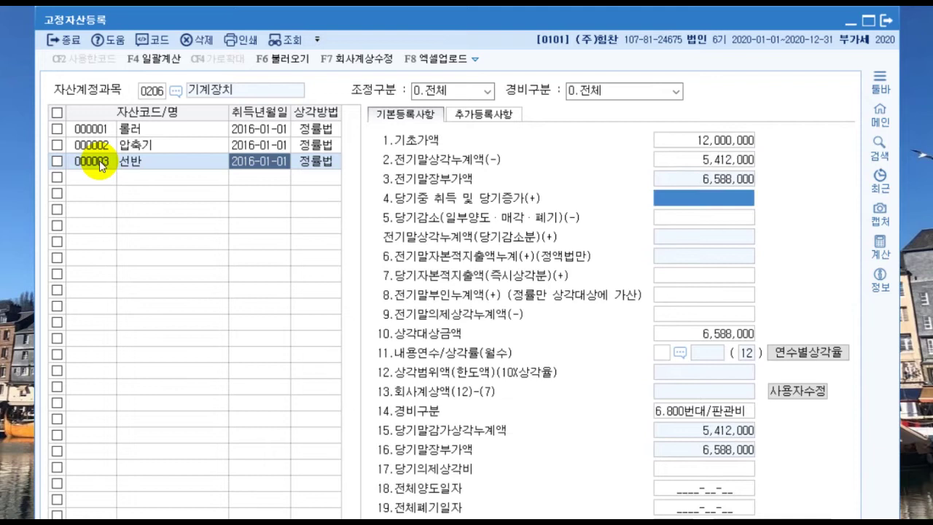
Set 선반's useful life (내용연수) to 5 years and its expense category (경비구분) to 1.500번대/제조
{"action": "key", "text": "Return"}
{"action": "key", "text": "Return"}
{"action": "key", "text": "Return"}
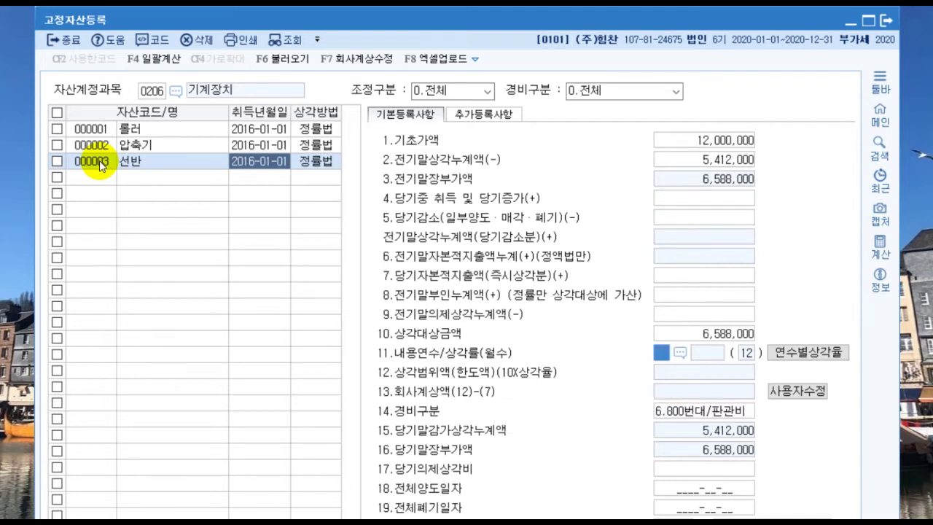
{"action": "type", "text": "5"}
{"action": "key", "text": "Return"}
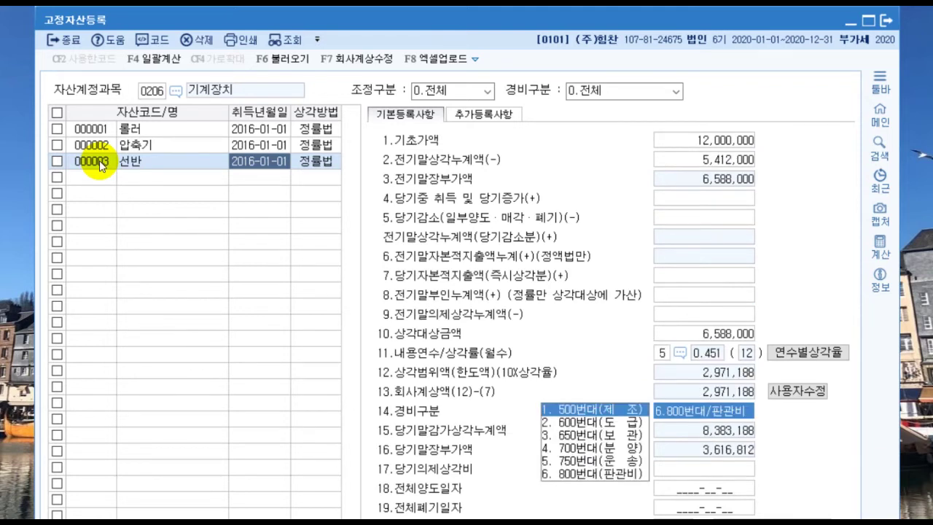
{"action": "key", "text": "Return"}
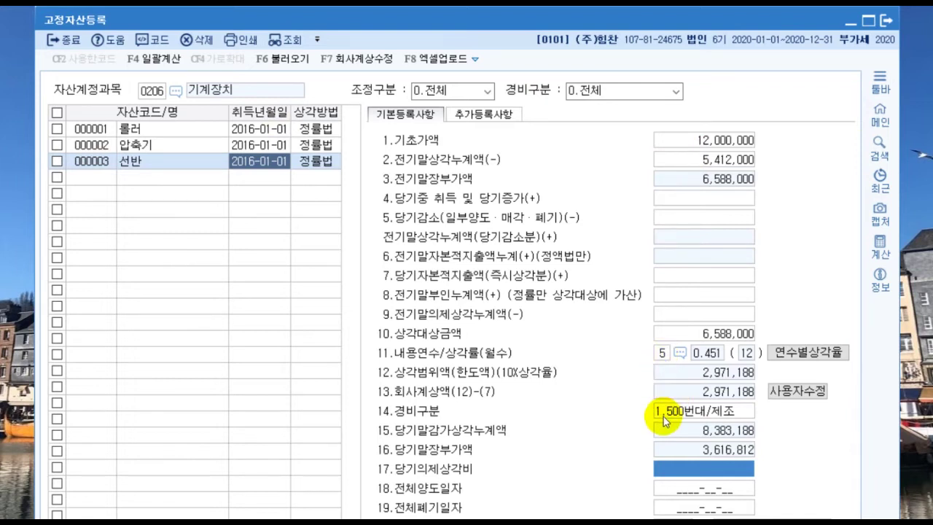
Switch the asset account to 0208 차량운반구 and add asset 1 named 모닝 with acquisition date 2020-08-19
{"action": "left_click", "coordinate": [149, 95]}
{"action": "type", "text": "208"}
{"action": "key", "text": "Return"}
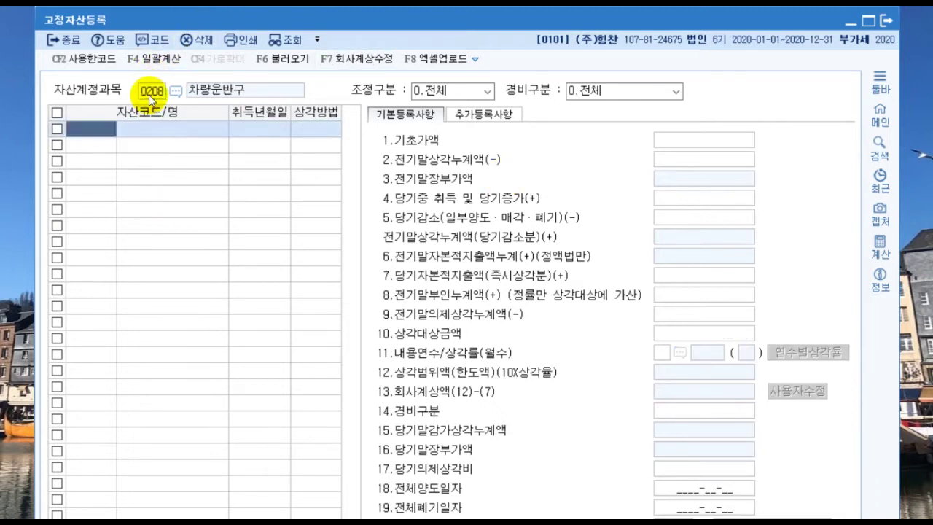
{"action": "type", "text": "1"}
{"action": "key", "text": "Return"}
{"action": "type", "text": "모닝"}
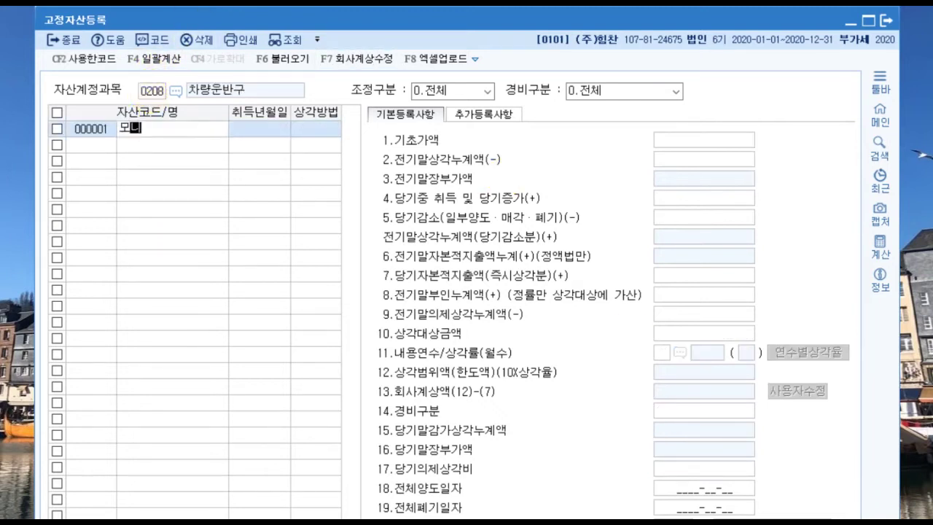
{"action": "key", "text": "Return"}
{"action": "type", "text": "20200819"}
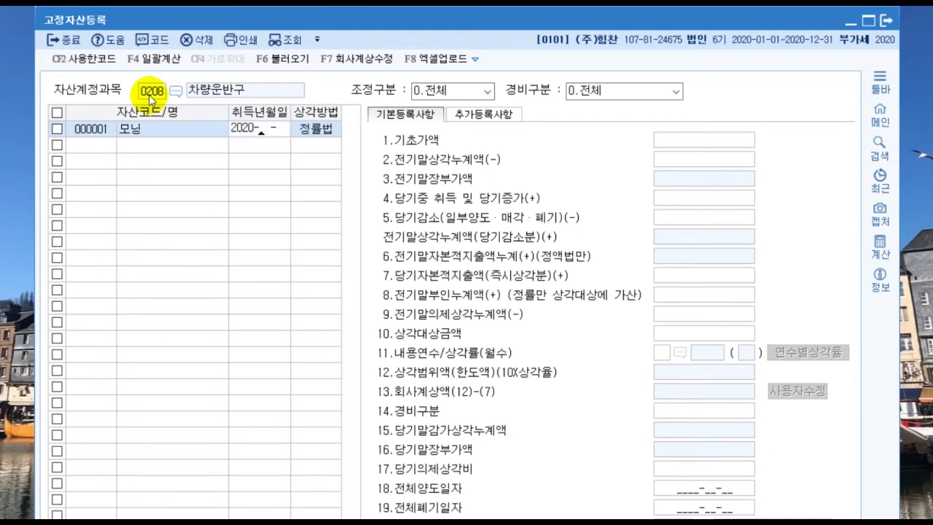
{"action": "key", "text": "Return"}
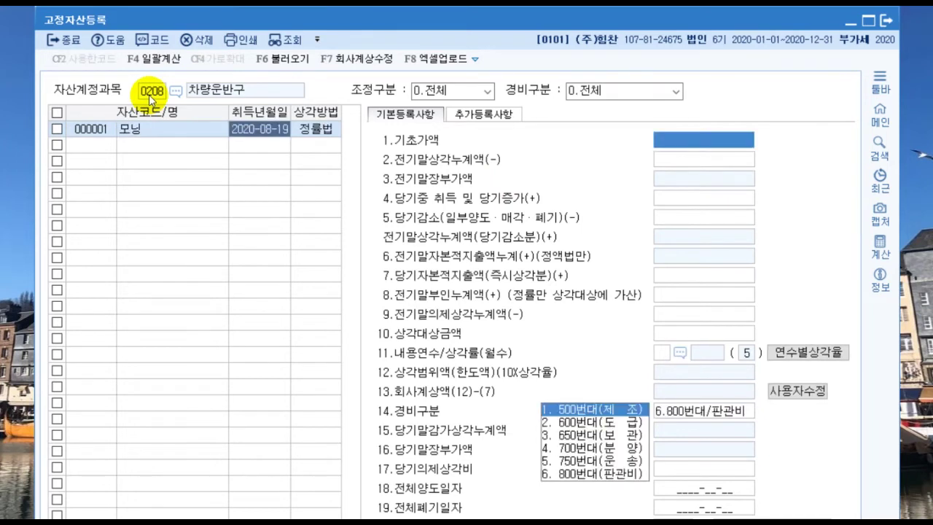
Change 모닝's depreciation method (상각방법) to 정액법
{"action": "left_click", "coordinate": [317, 132]}
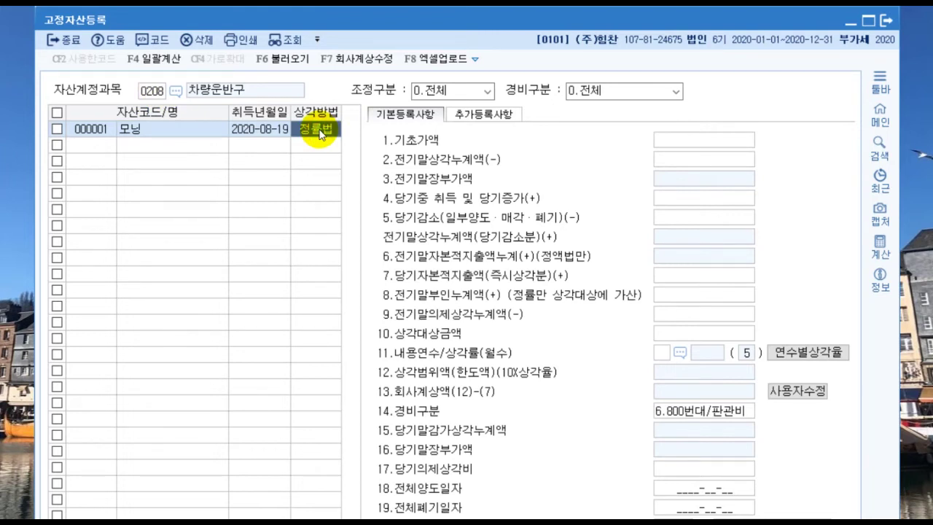
{"action": "type", "text": "0"}
{"action": "key", "text": "Return"}
{"action": "left_click", "coordinate": [320, 134]}
{"action": "type", "text": "1"}
{"action": "key", "text": "Return"}
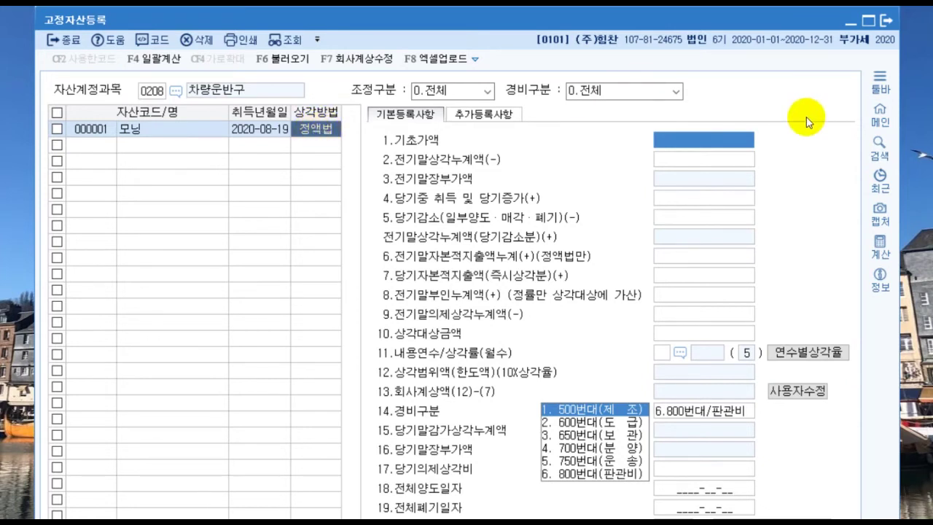
Set 모닝's current-period acquisition and increase (당기중 취득 및 당기증가) to 12,130,000
{"action": "left_click", "coordinate": [691, 201]}
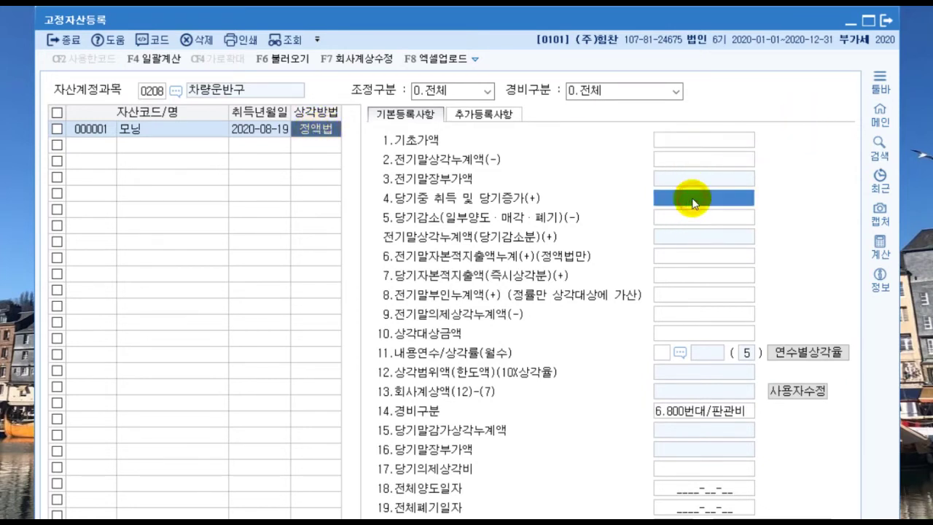
{"action": "type", "text": "12130000"}
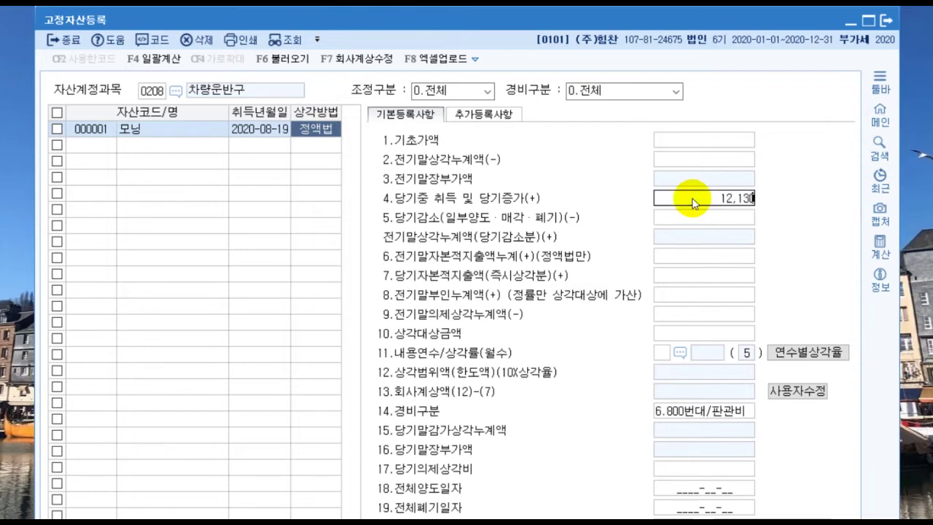
{"action": "key", "text": "Return"}
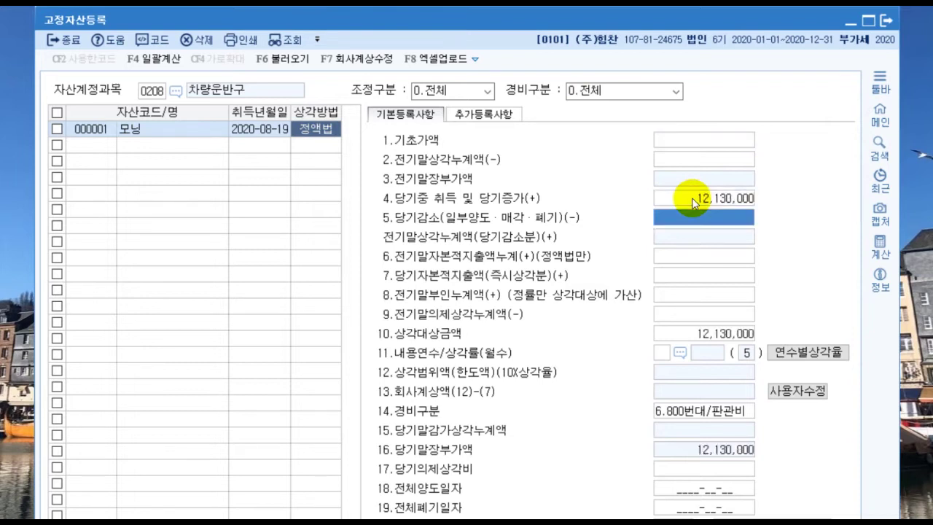
Set 모닝's useful life (내용연수) to 5 years and its expense category (경비구분) to 6.800번대/판관비
{"action": "left_click", "coordinate": [662, 353]}
{"action": "type", "text": "5"}
{"action": "key", "text": "Return"}
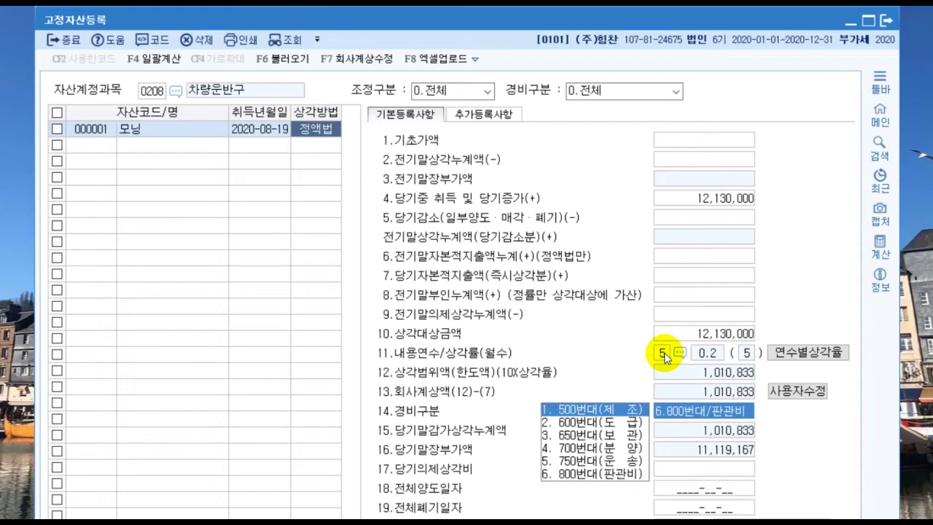
{"action": "left_click", "coordinate": [578, 474]}
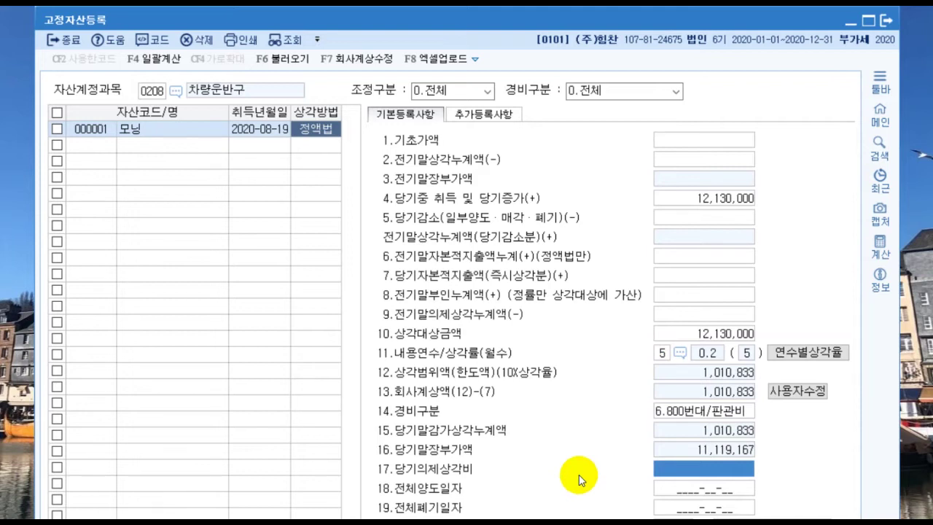
Switch the asset account to 0212 비품 and add asset 1 named 컴퓨터 with acquisition date 2020-10-13
{"action": "left_click", "coordinate": [151, 92]}
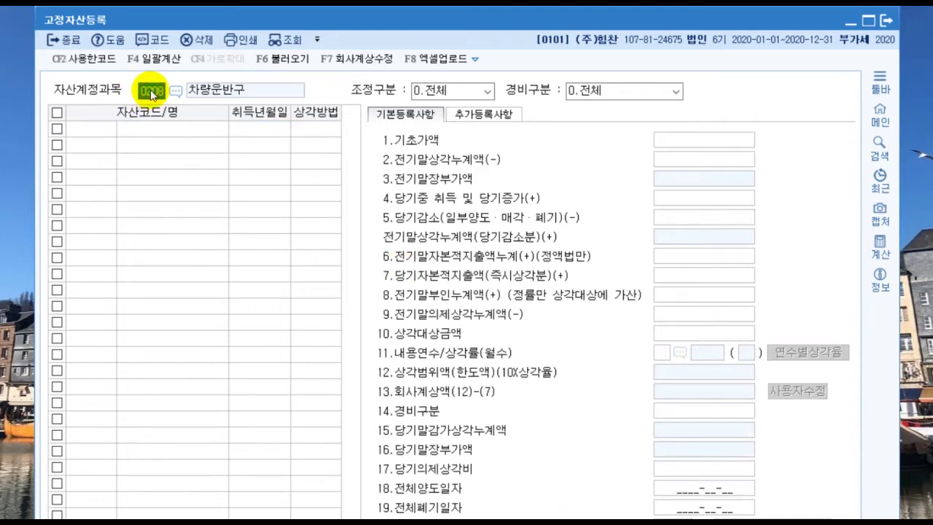
{"action": "type", "text": "0212"}
{"action": "key", "text": "Return"}
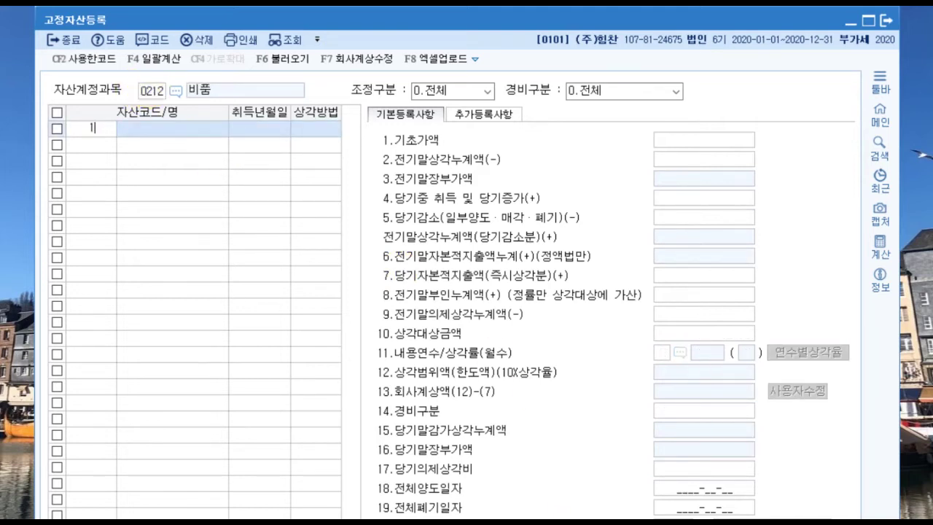
{"action": "key", "text": "Return"}
{"action": "type", "text": "컴퓨터"}
{"action": "key", "text": "Return"}
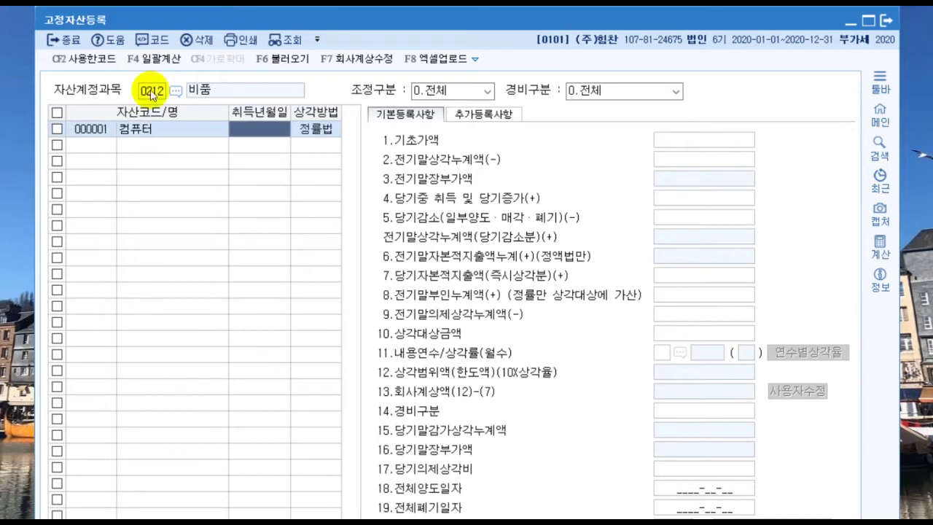
{"action": "type", "text": "1013"}
{"action": "key", "text": "Return"}
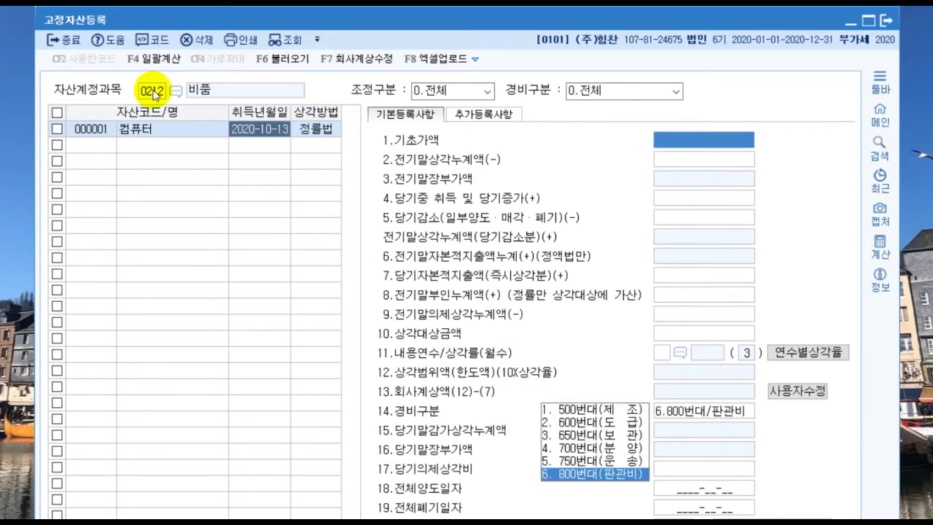
Set 컴퓨터's current-period acquisition and increase (당기중 취득 및 당기증가) to 5,000,000
{"action": "left_click", "coordinate": [685, 204]}
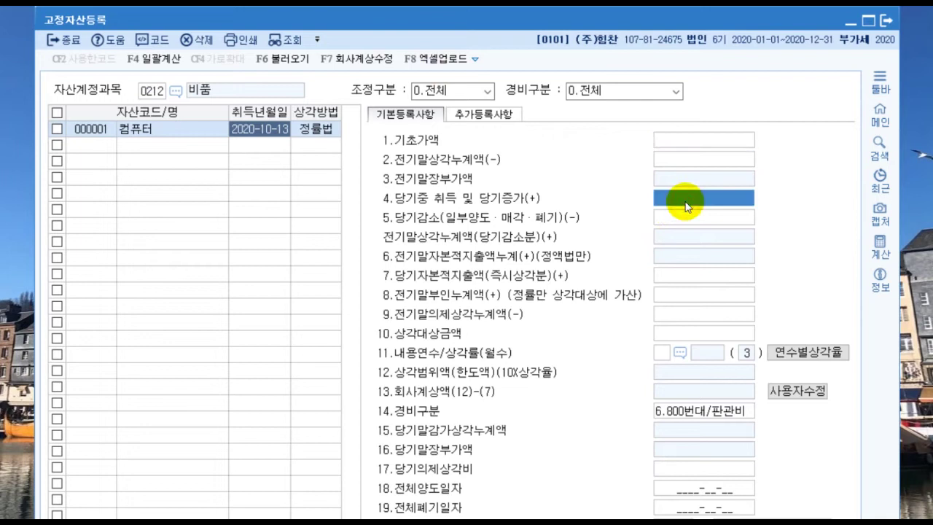
{"action": "type", "text": "5000000"}
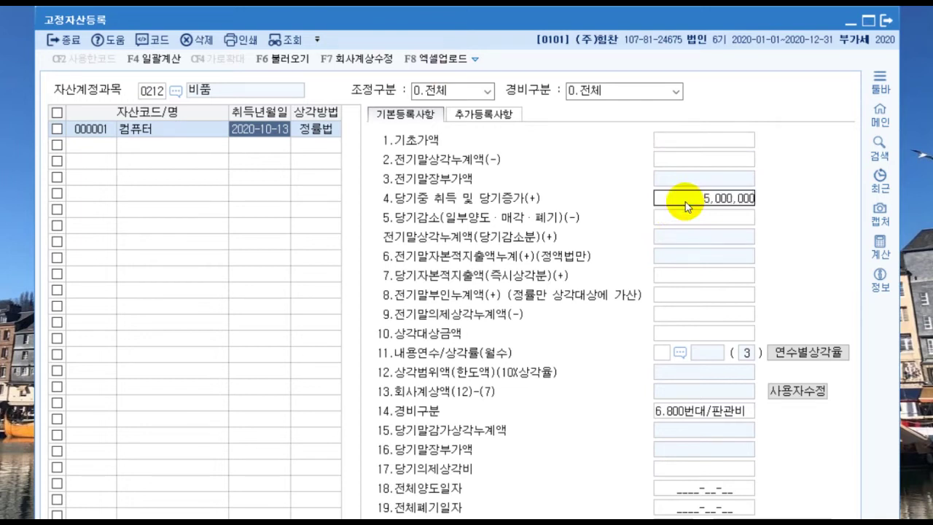
{"action": "key", "text": "Return"}
{"action": "key", "text": "Return"}
{"action": "key", "text": "Return"}
{"action": "key", "text": "Return"}
{"action": "key", "text": "Return"}
{"action": "key", "text": "Return"}
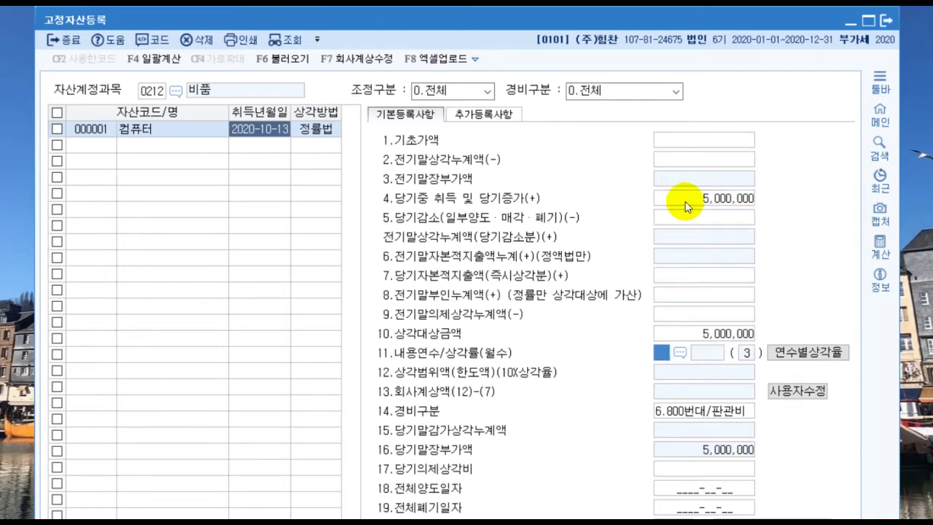
Set 컴퓨터's useful life (내용연수) to 5 years with expense category 6.800번대/판관비, and close 고정자산등록
{"action": "type", "text": "5"}
{"action": "key", "text": "Return"}
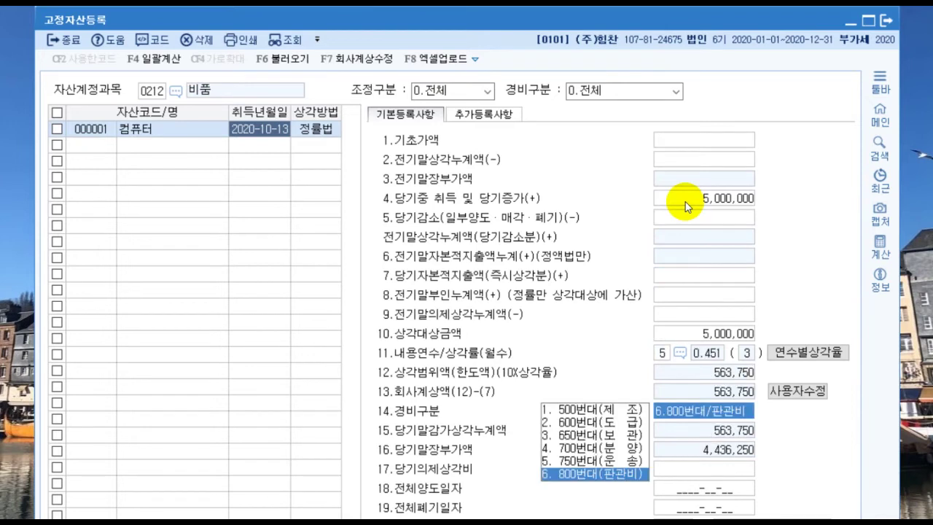
{"action": "key", "text": "Return"}
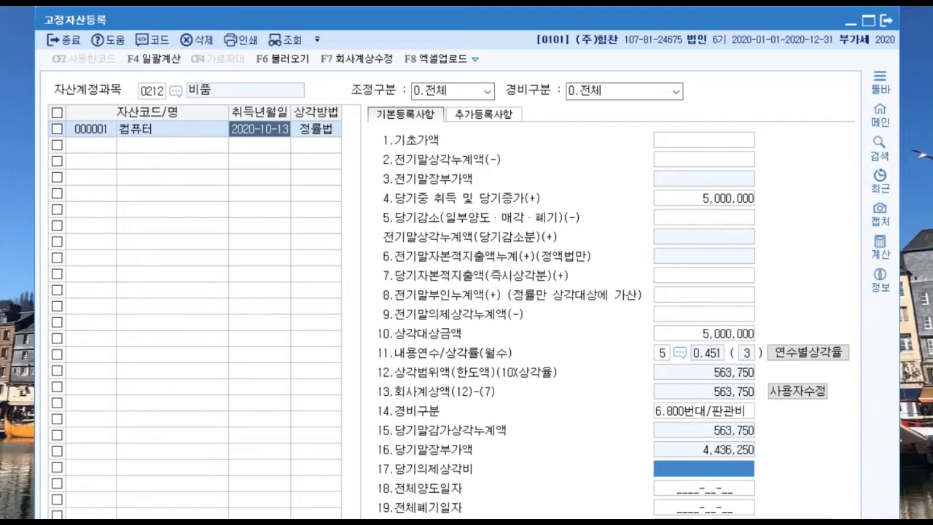
{"action": "left_click", "coordinate": [886, 20]}
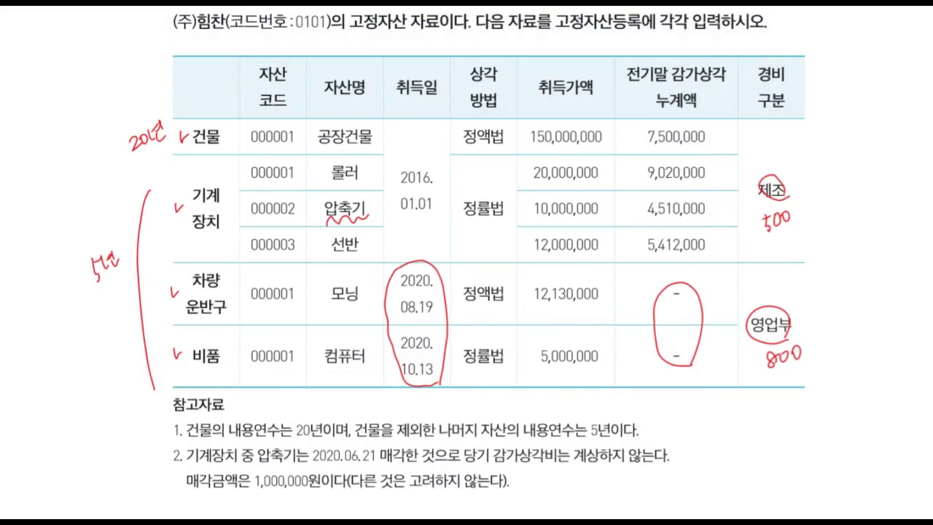
{"action": "scroll", "coordinate": [566, 379], "scroll_direction": "down", "scroll_amount": 10}
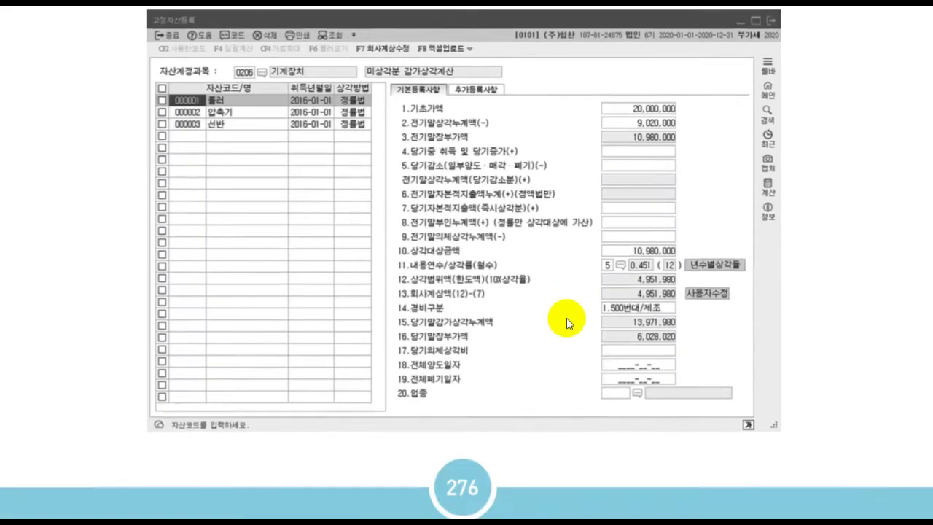
{"action": "scroll", "coordinate": [567, 323], "scroll_direction": "down", "scroll_amount": 15}
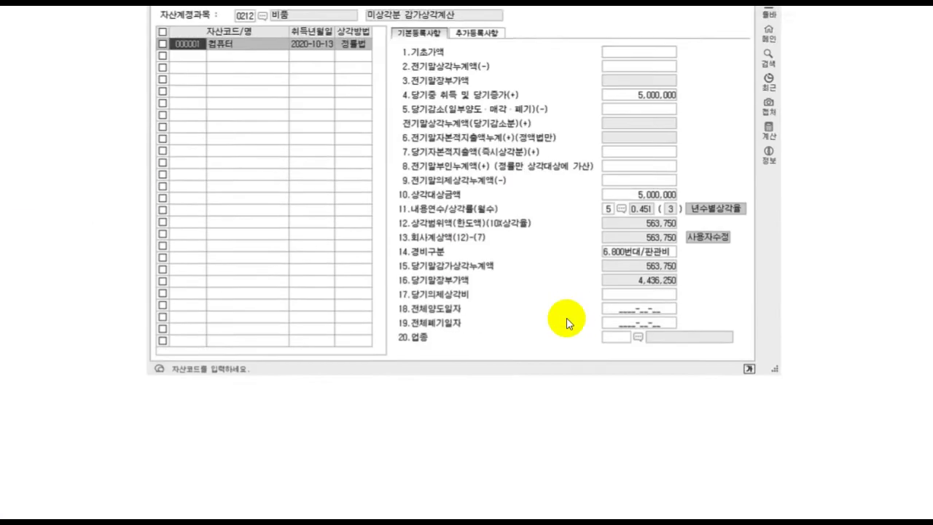
{"action": "scroll", "coordinate": [566, 323], "scroll_direction": "down", "scroll_amount": 10}
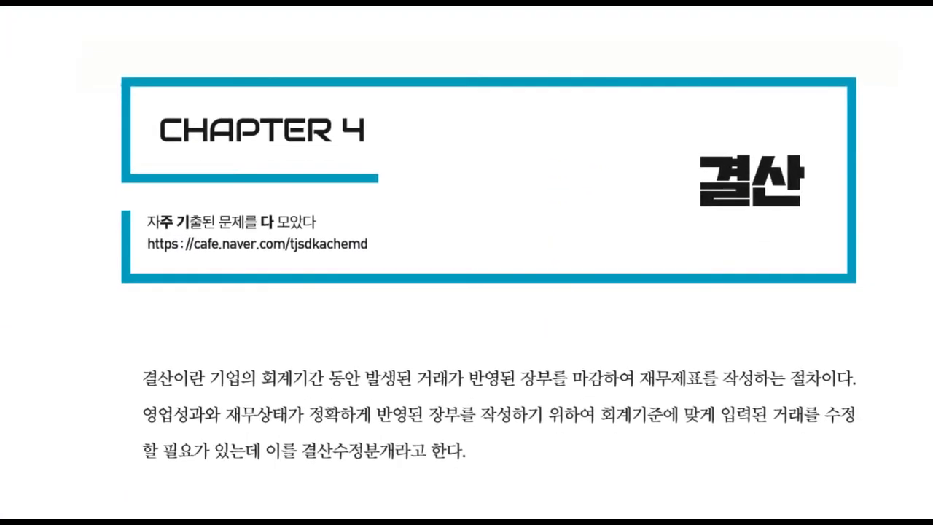